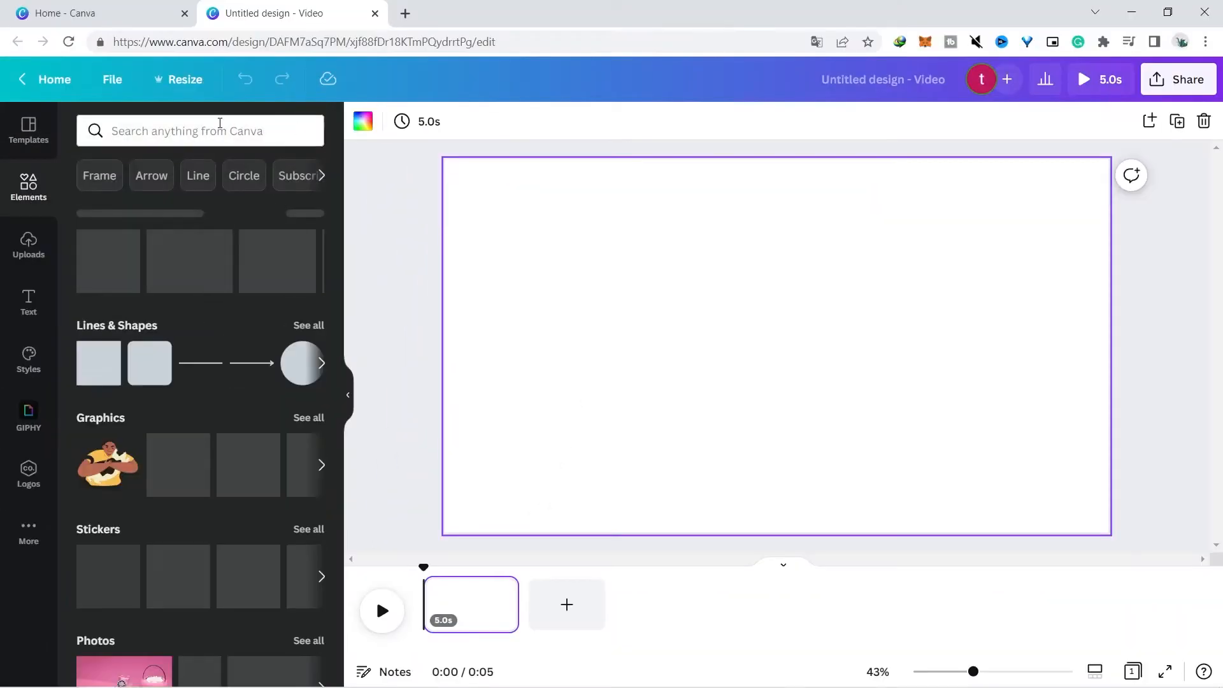
# Search the elements library for "happy dance" videos and add the woman in a white blouse clip to the page
pyautogui.click(227, 130)
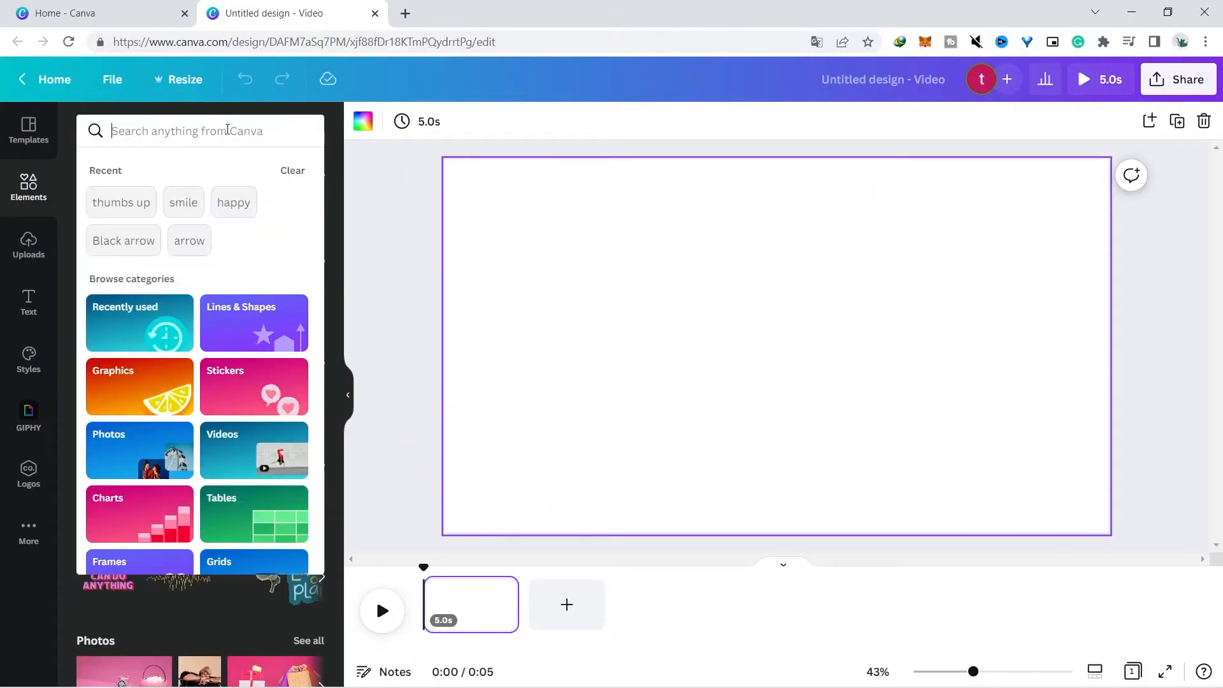
pyautogui.write('happy dance')
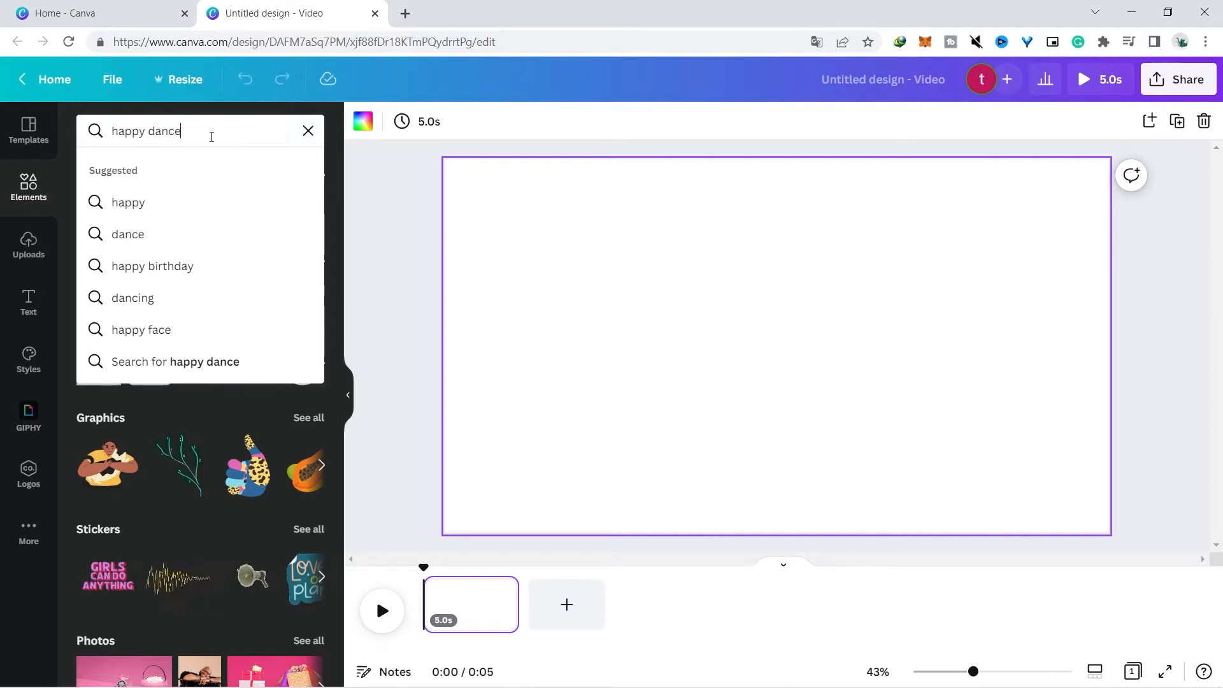
pyautogui.press('Return')
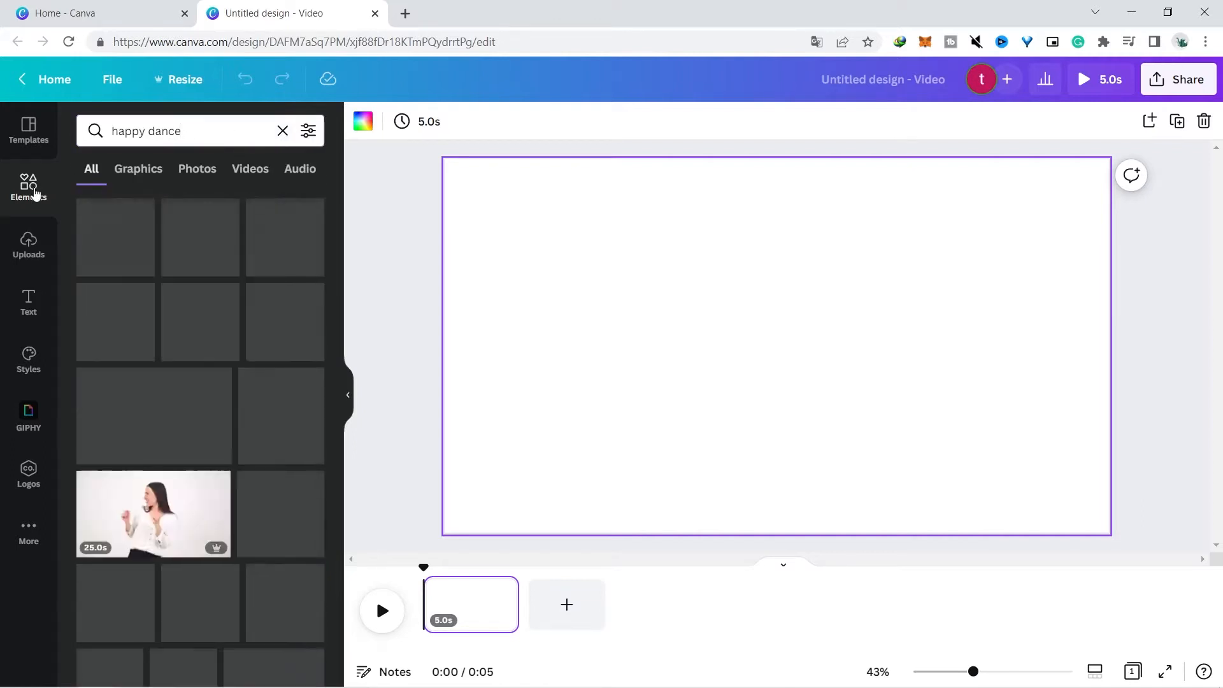
pyautogui.click(242, 176)
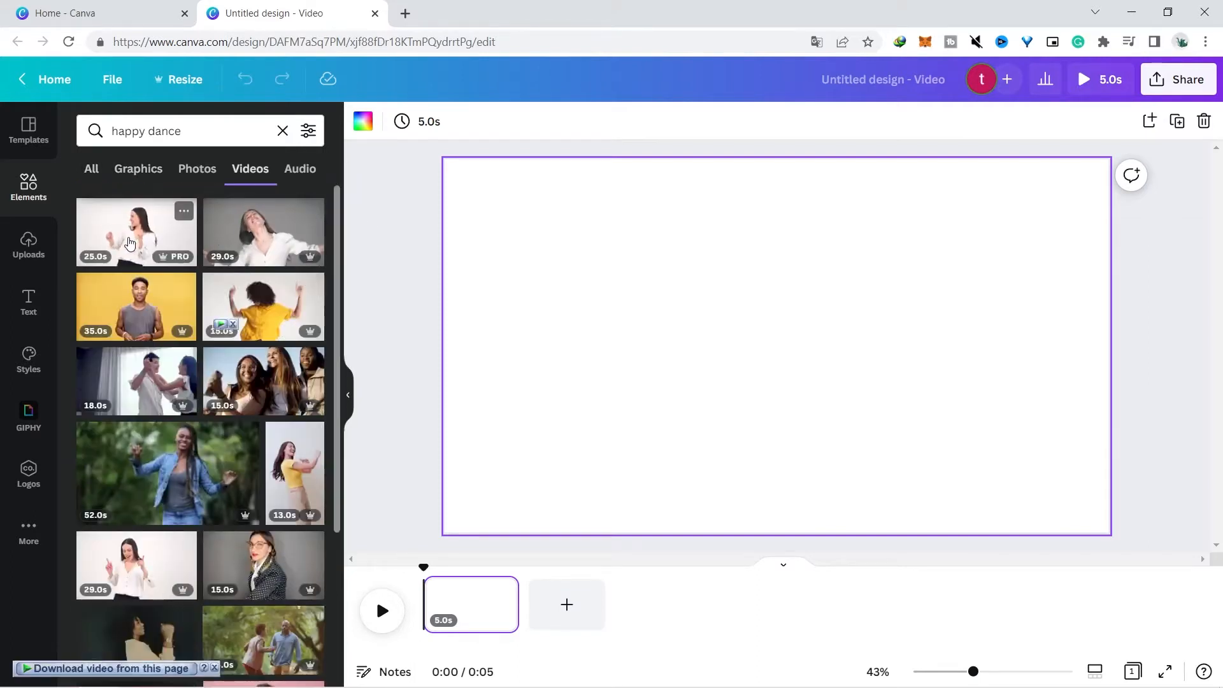
pyautogui.click(129, 244)
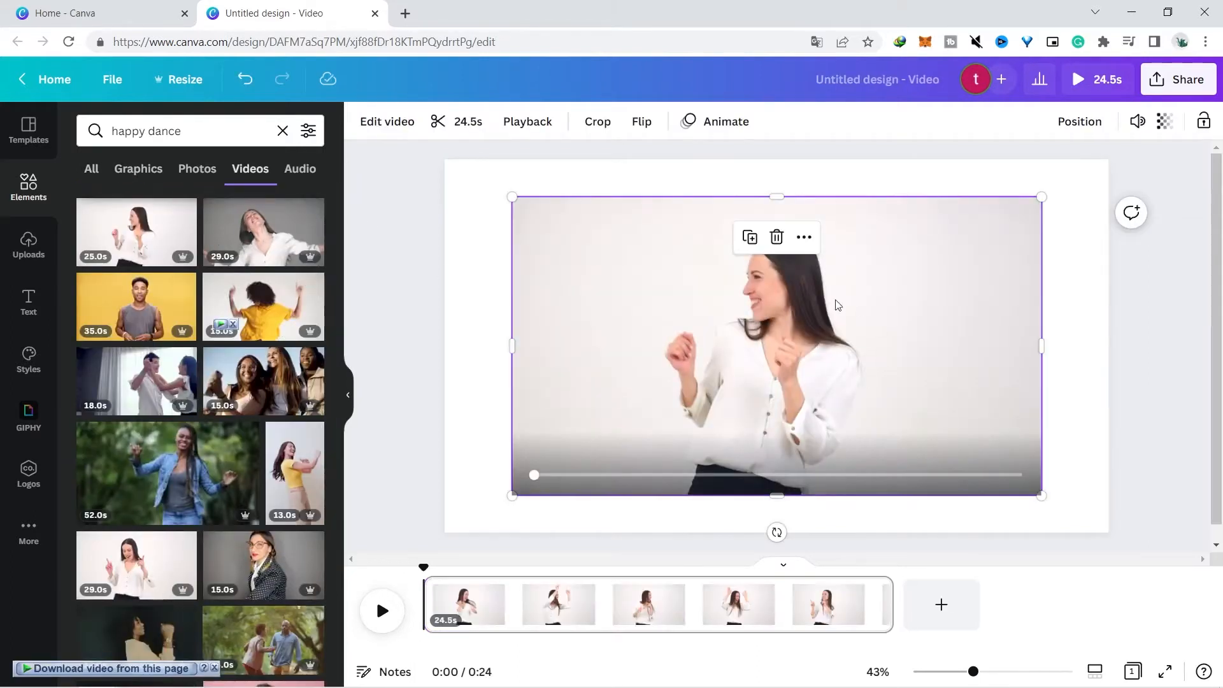
# Remove the clip's background with Background Remover and play it briefly to check the result
pyautogui.click(364, 121)
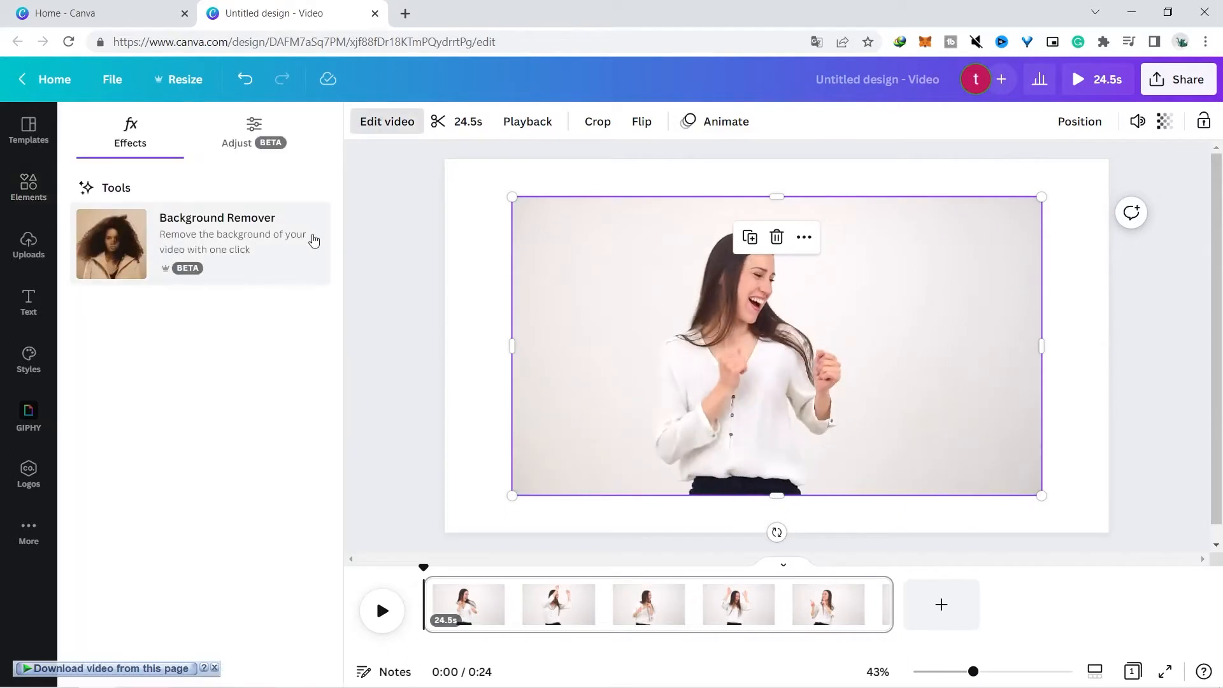
pyautogui.click(239, 250)
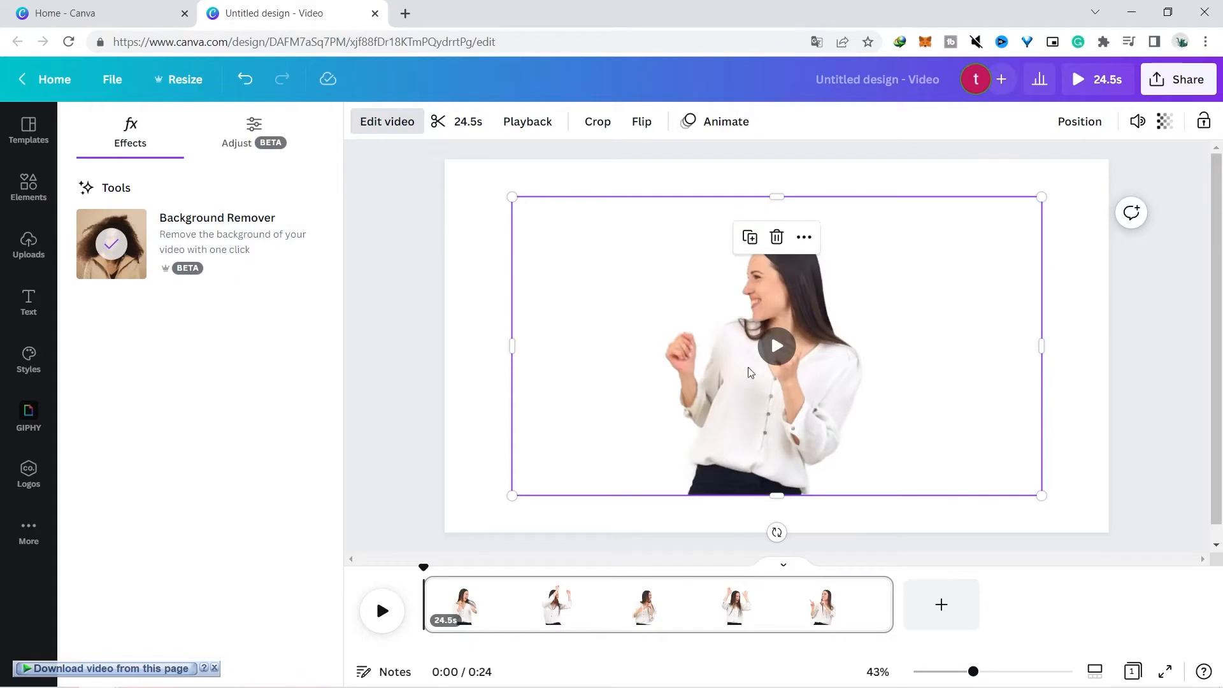
pyautogui.click(771, 344)
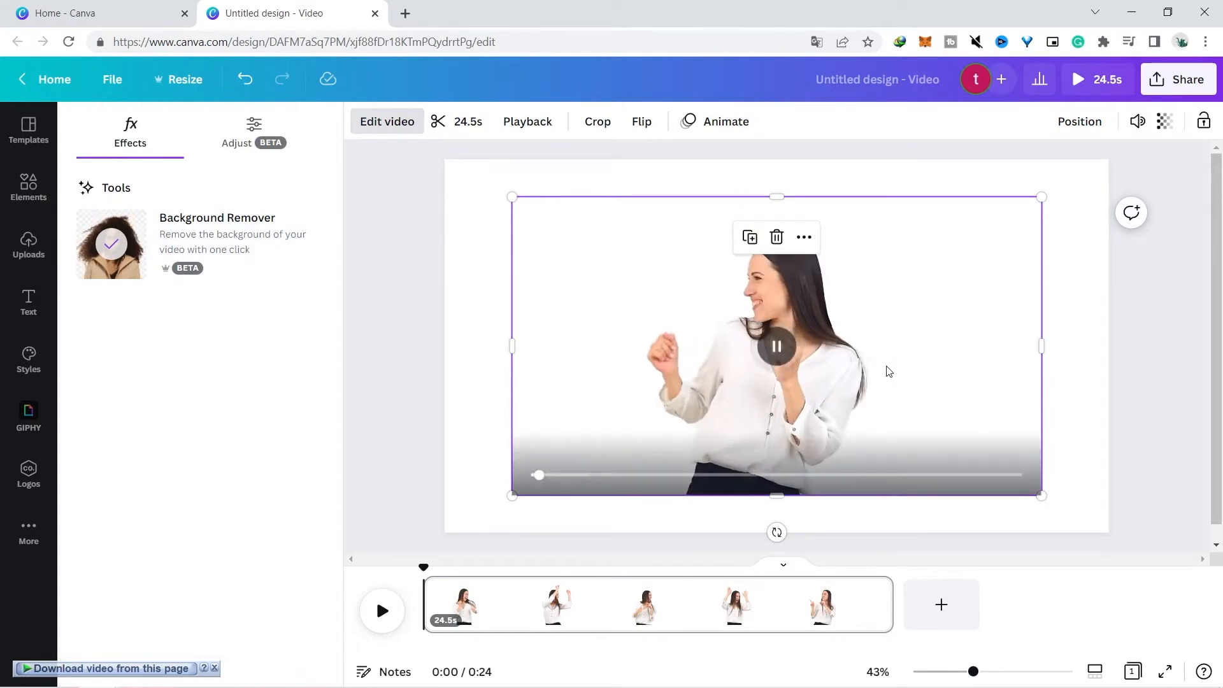
pyautogui.click(793, 356)
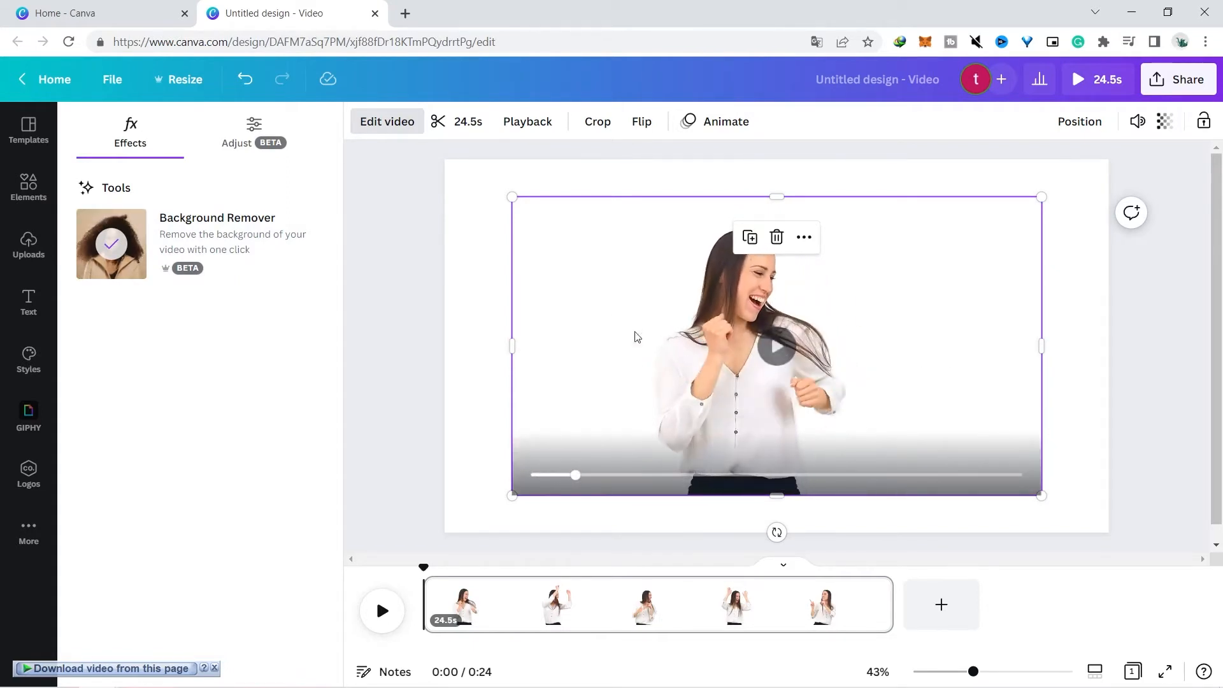
pyautogui.click(476, 298)
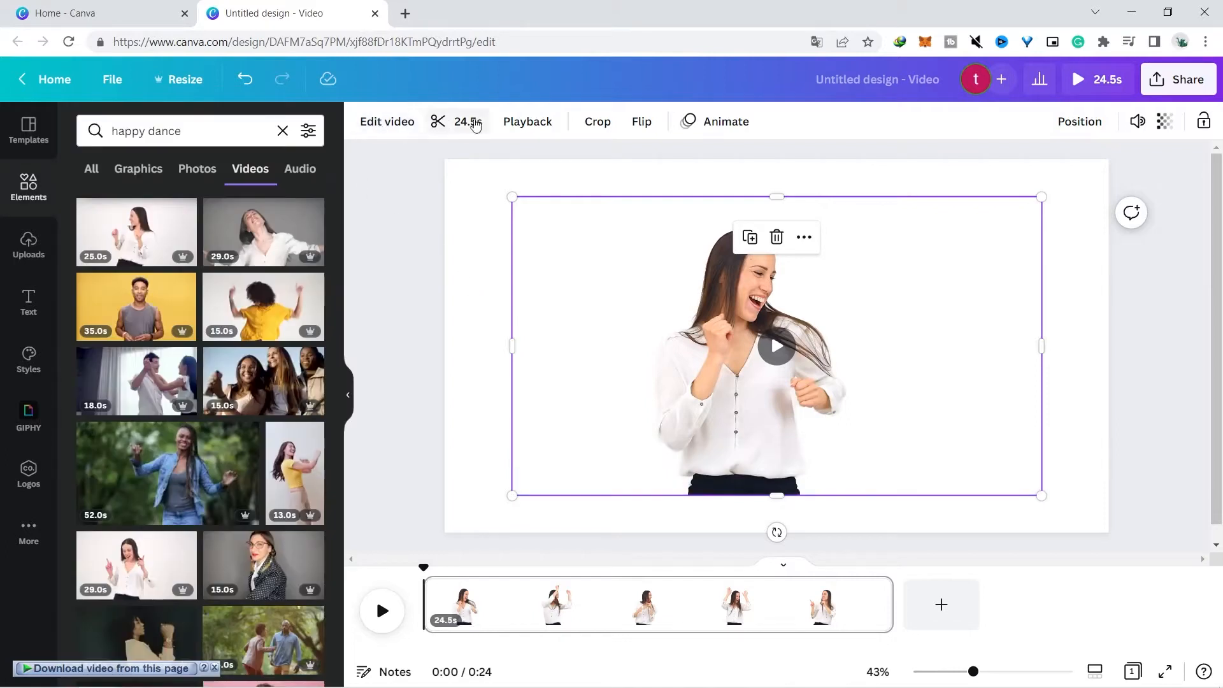
# Set the page background colour to pink
pyautogui.click(483, 186)
pyautogui.click(362, 122)
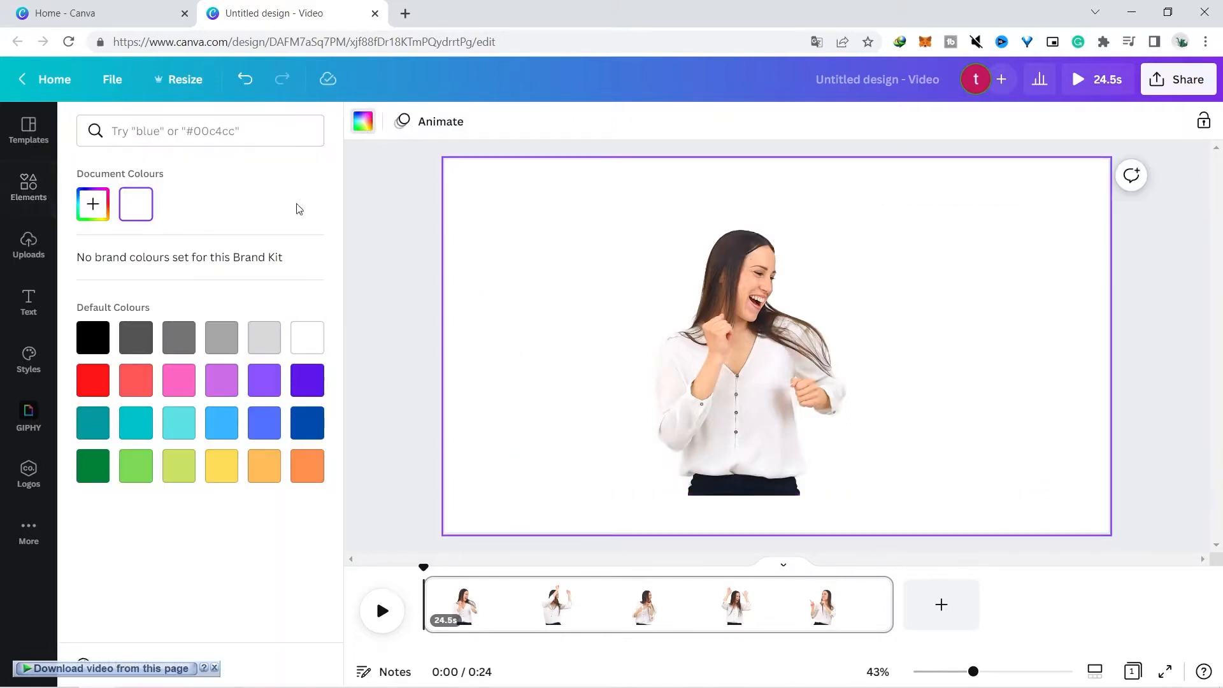
pyautogui.click(178, 380)
pyautogui.click(414, 258)
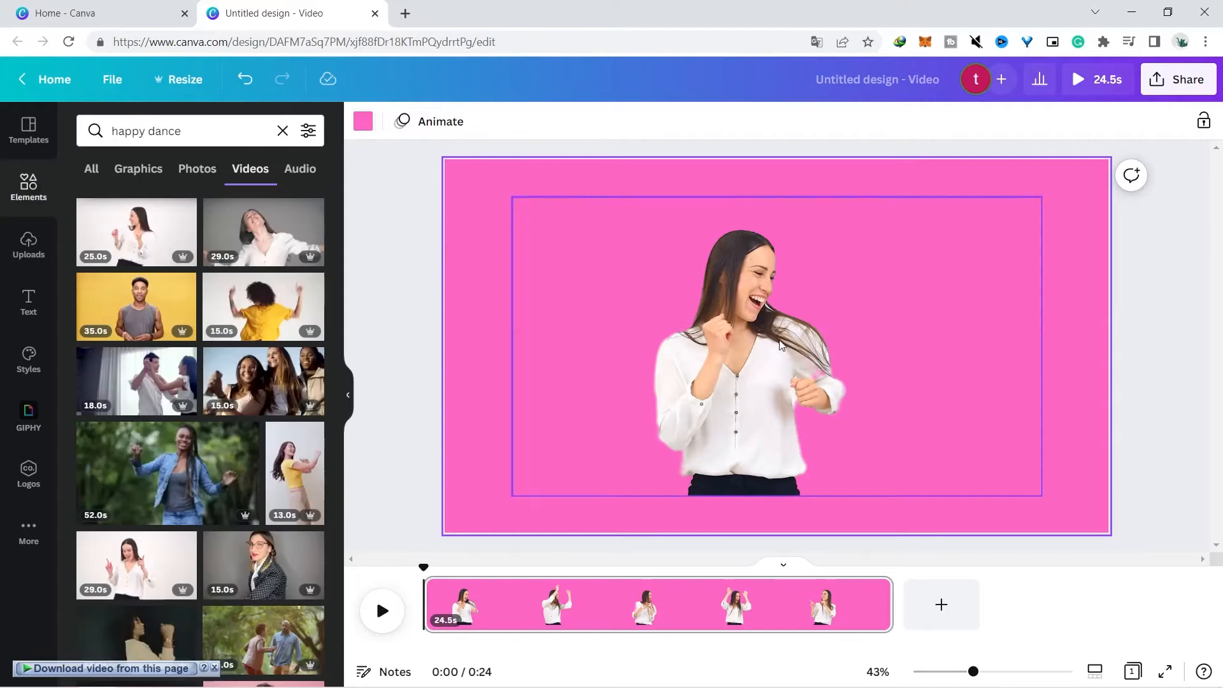
# Enlarge the video by stretching its corner towards the page's lower right corner, then play it
pyautogui.click(789, 368)
pyautogui.click(789, 367)
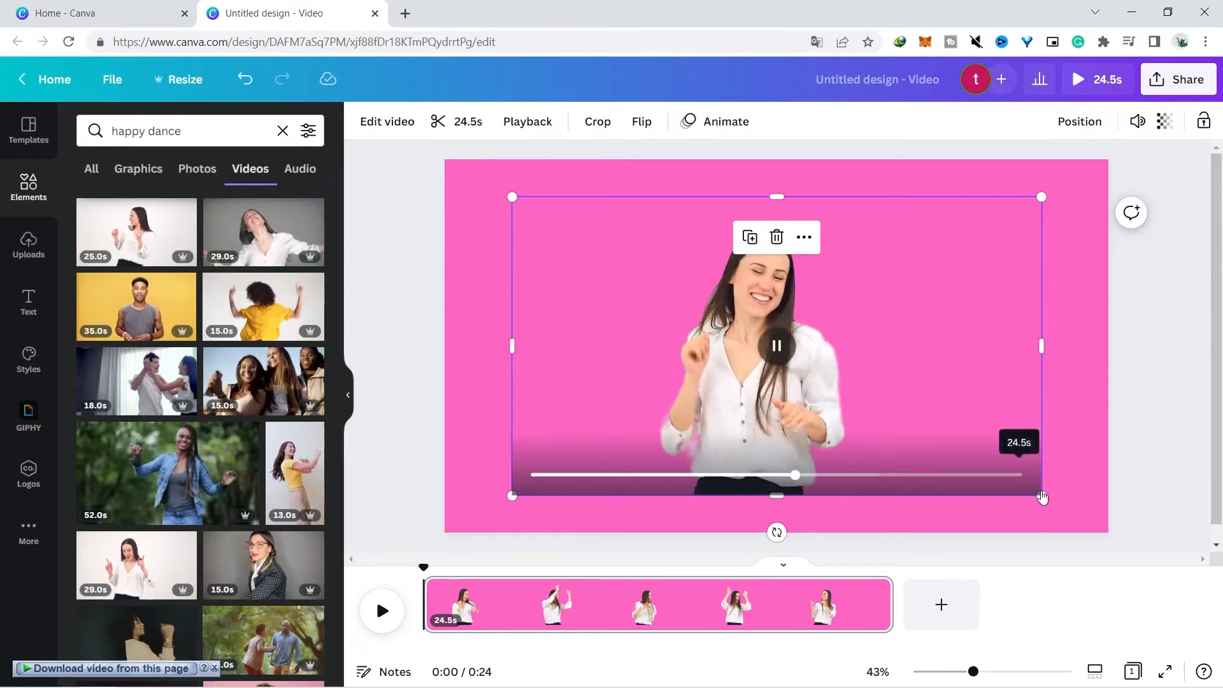
pyautogui.moveTo(1041, 495); pyautogui.dragTo(1096, 525)
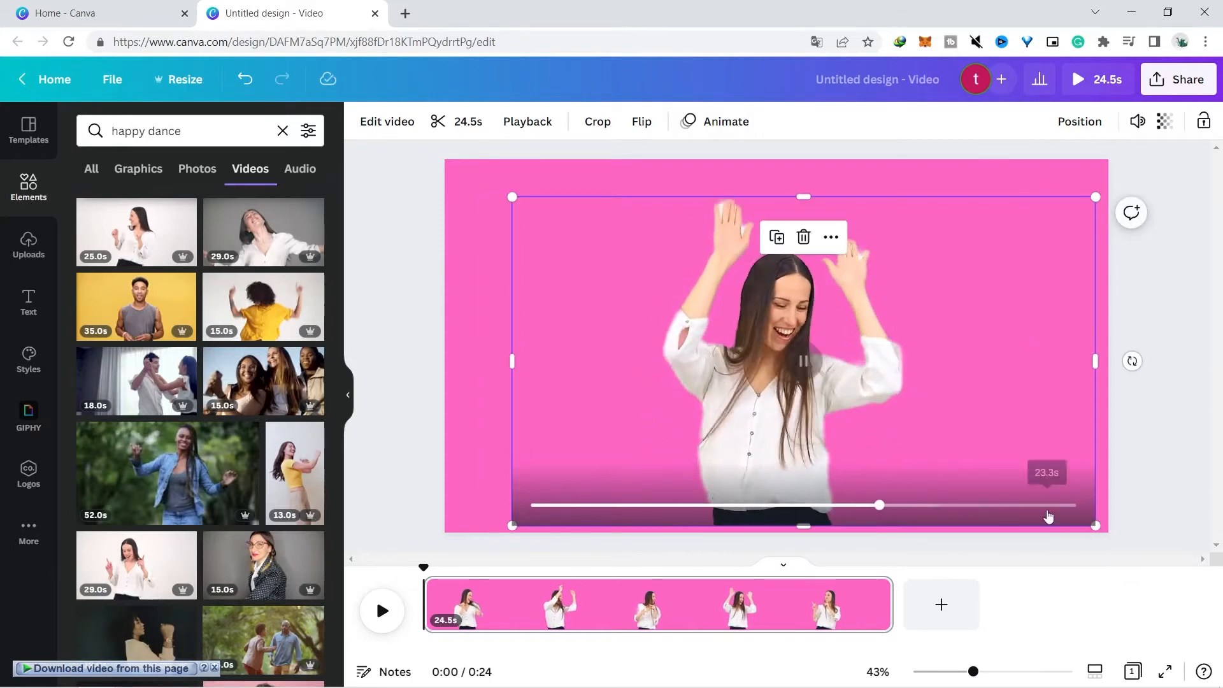
pyautogui.click(1193, 300)
pyautogui.click(903, 343)
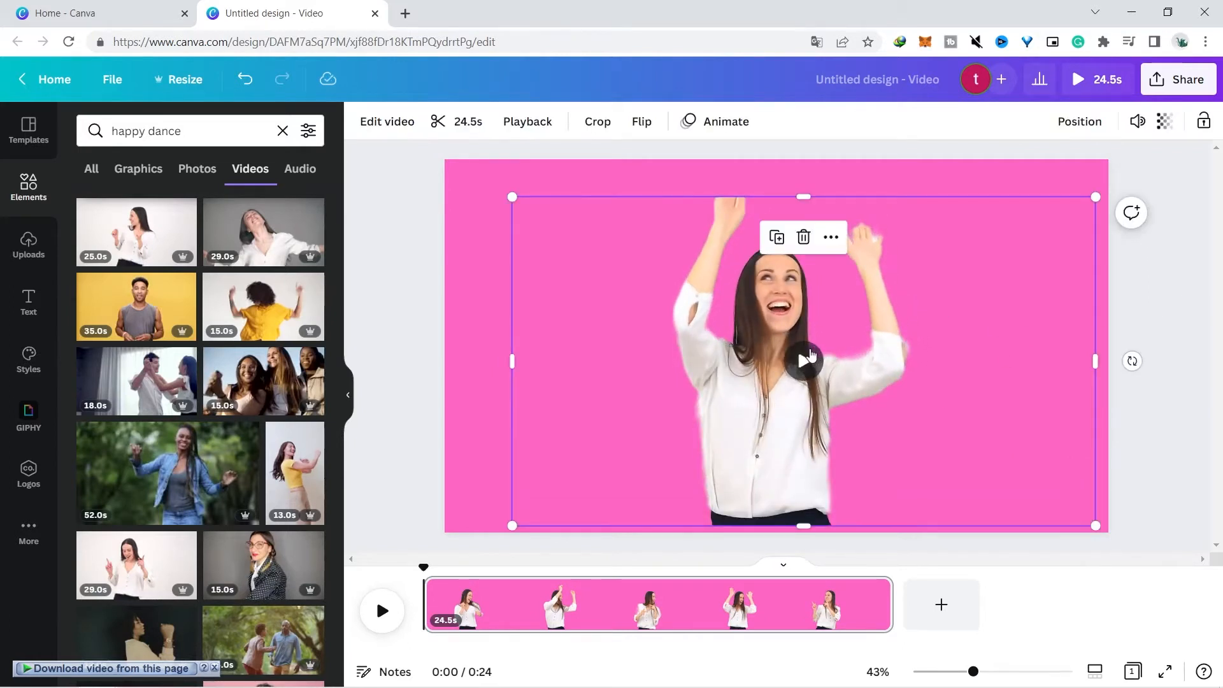
pyautogui.click(805, 359)
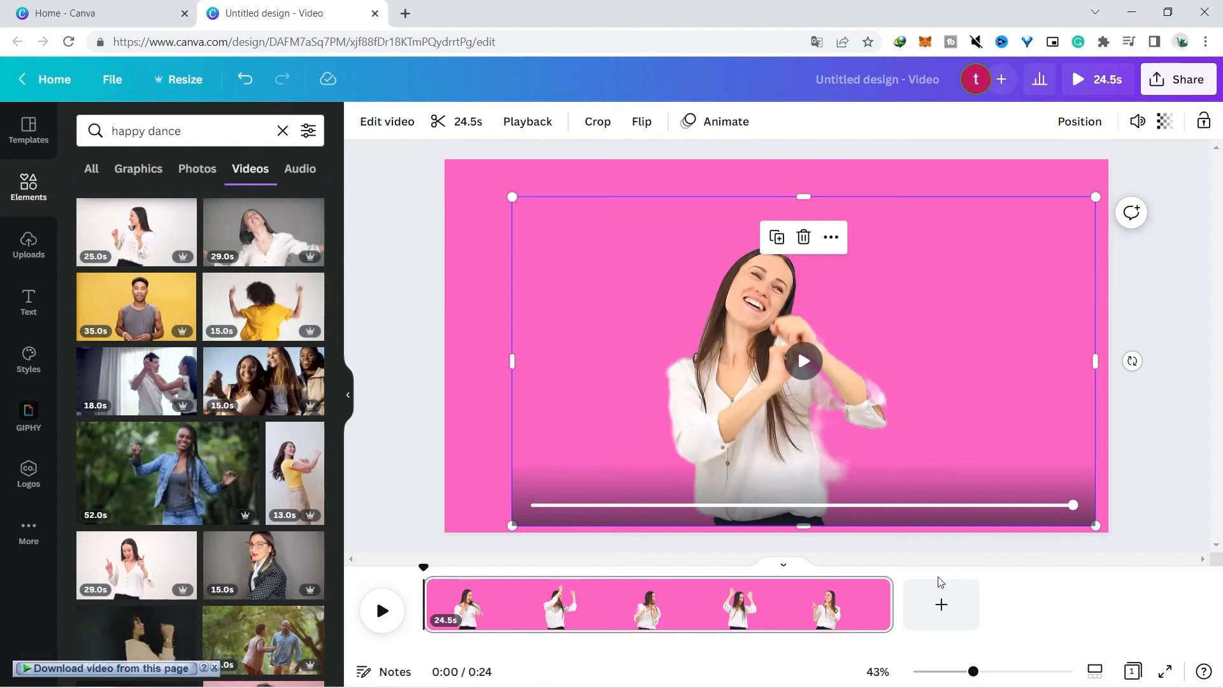
# Add a second page with the woman in a yellow top clip, remove its background, and preview it
pyautogui.click(939, 600)
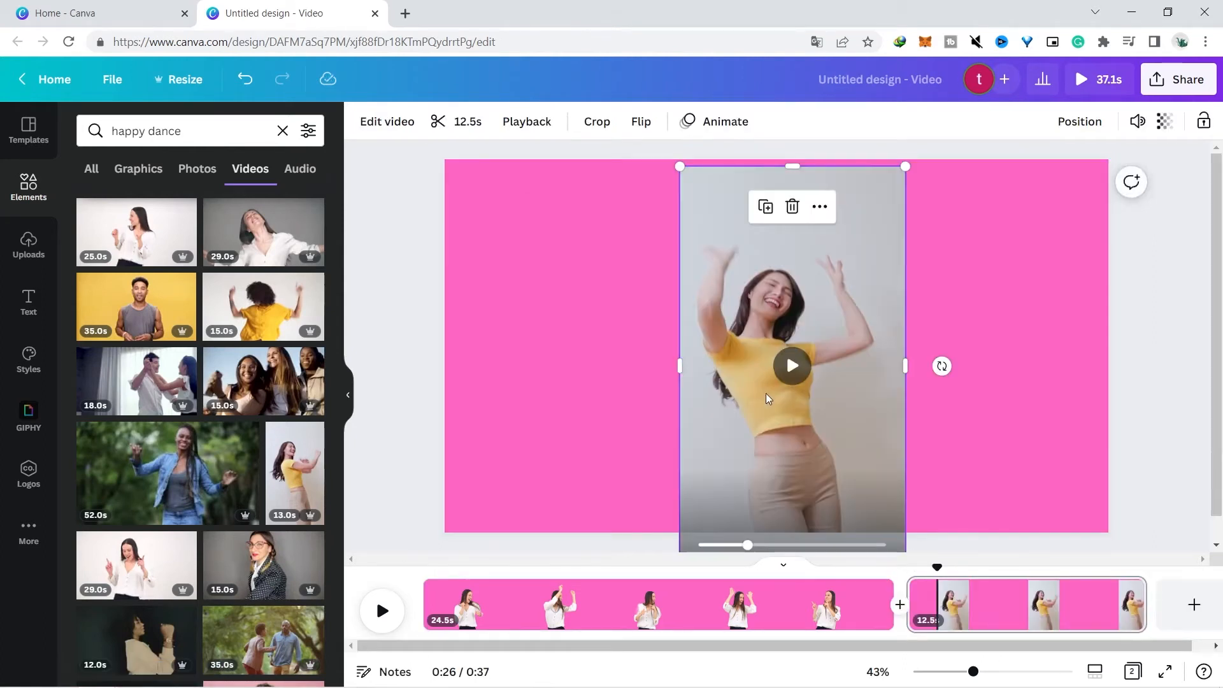
pyautogui.moveTo(769, 400); pyautogui.dragTo(767, 386)
pyautogui.click(379, 123)
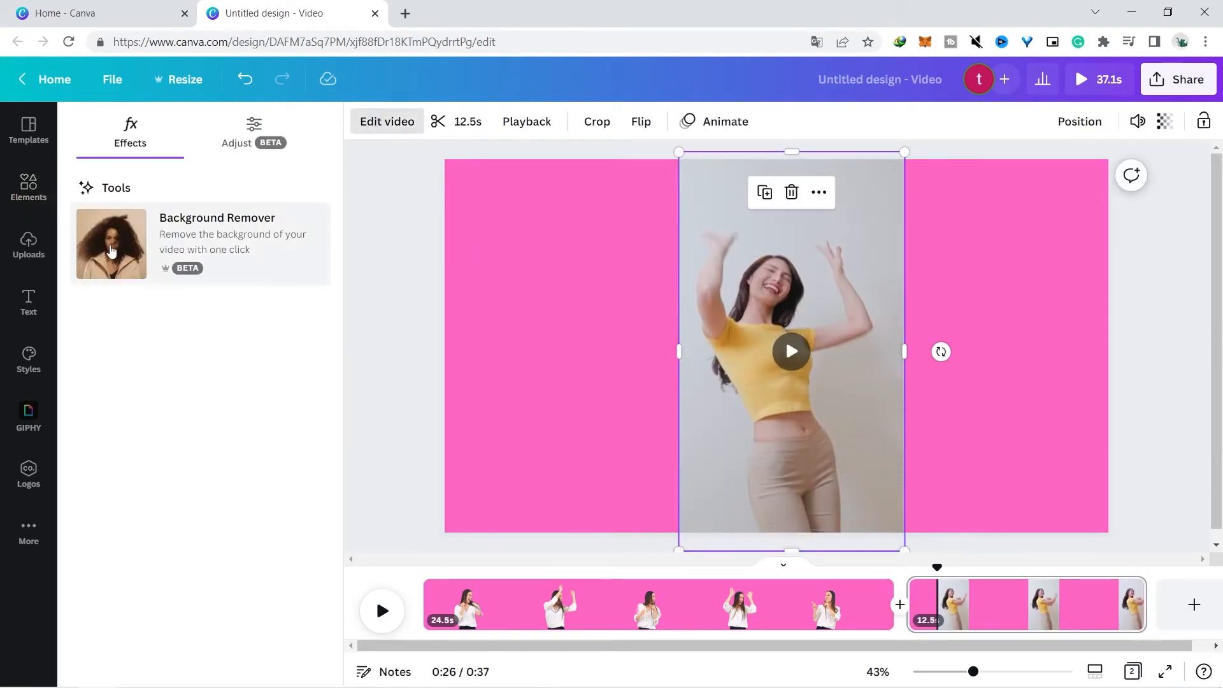
pyautogui.click(130, 254)
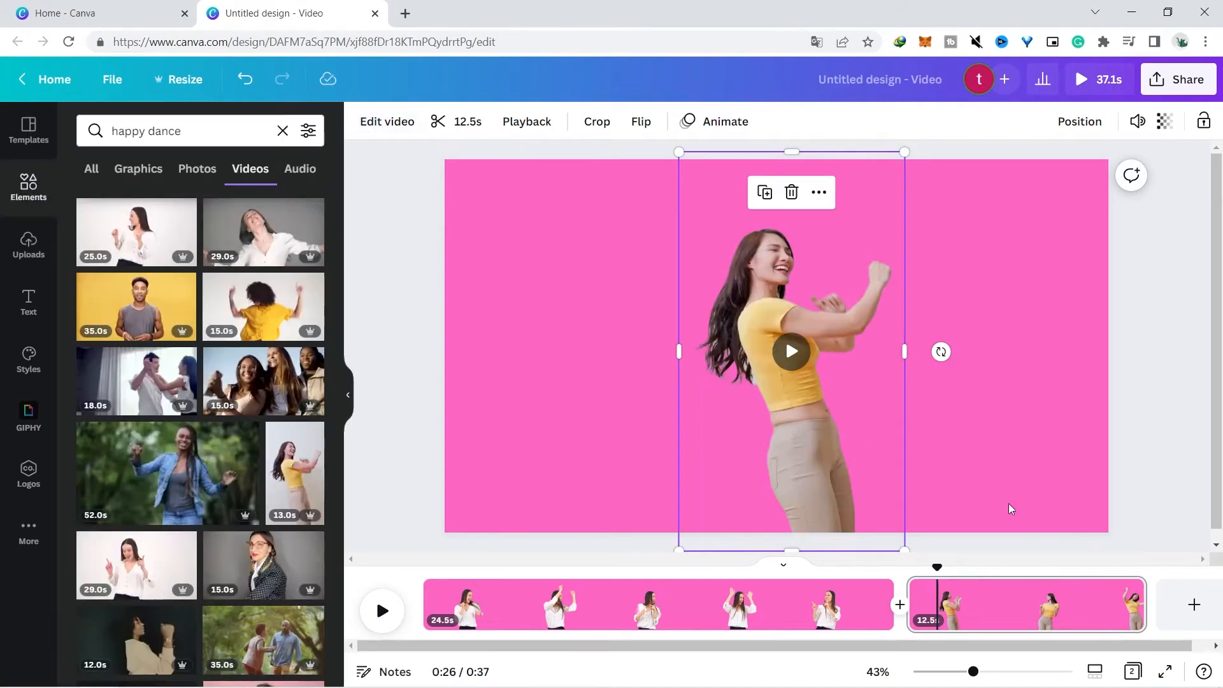
pyautogui.moveTo(930, 566); pyautogui.dragTo(908, 566)
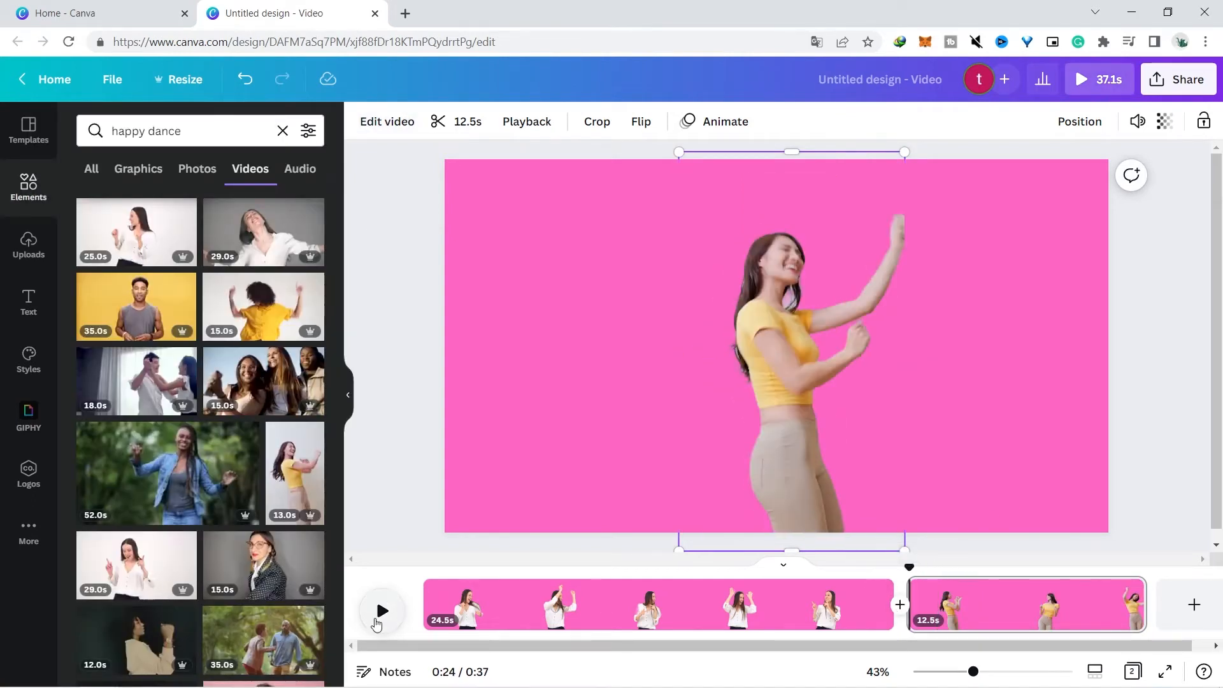
pyautogui.click(380, 612)
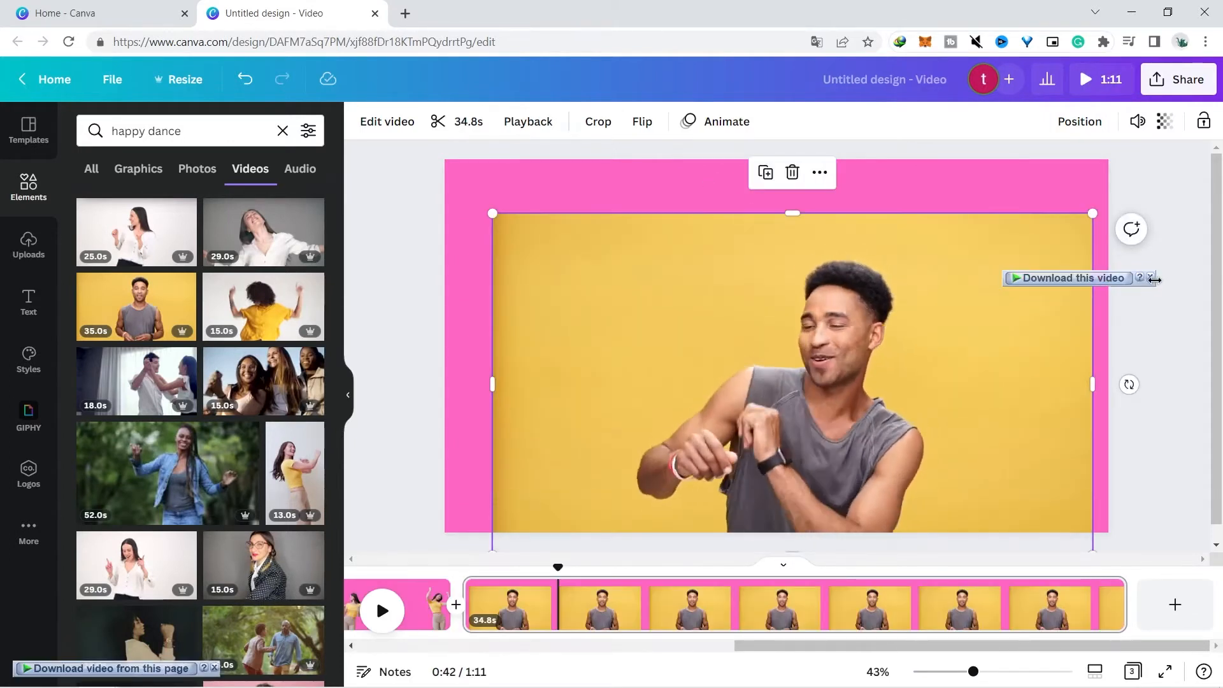
# Add a third page with the man in a grey tank top clip and remove its background
pyautogui.moveTo(822, 327); pyautogui.dragTo(816, 304)
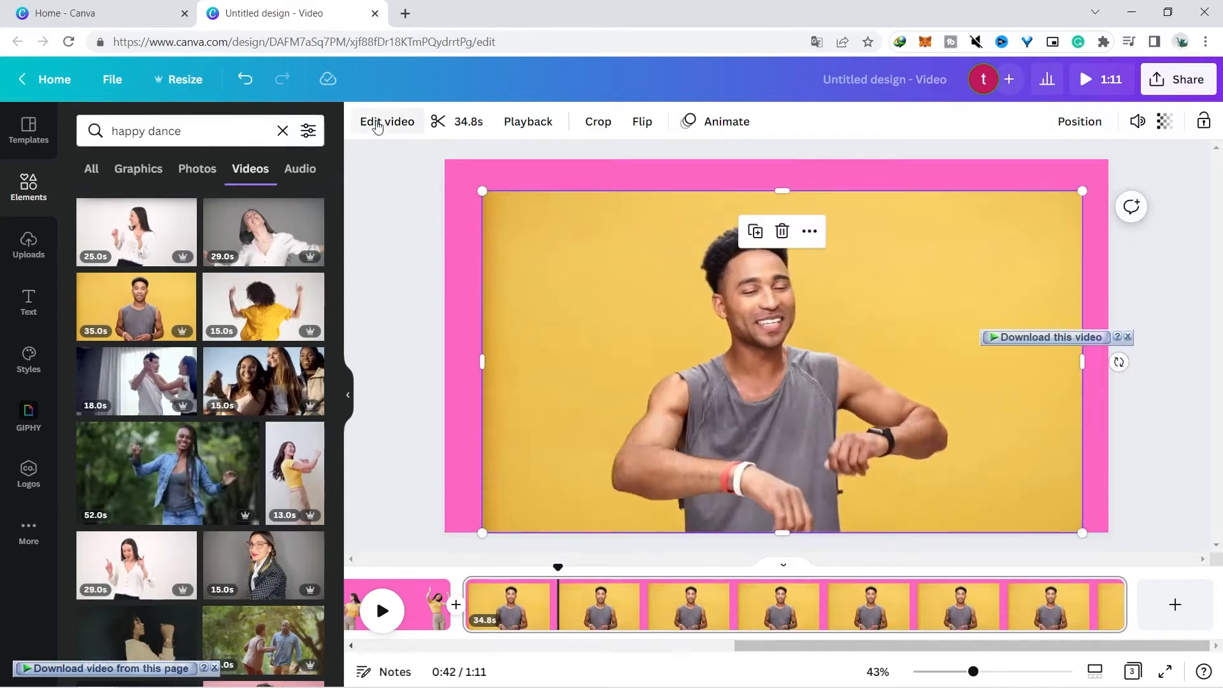
pyautogui.click(382, 121)
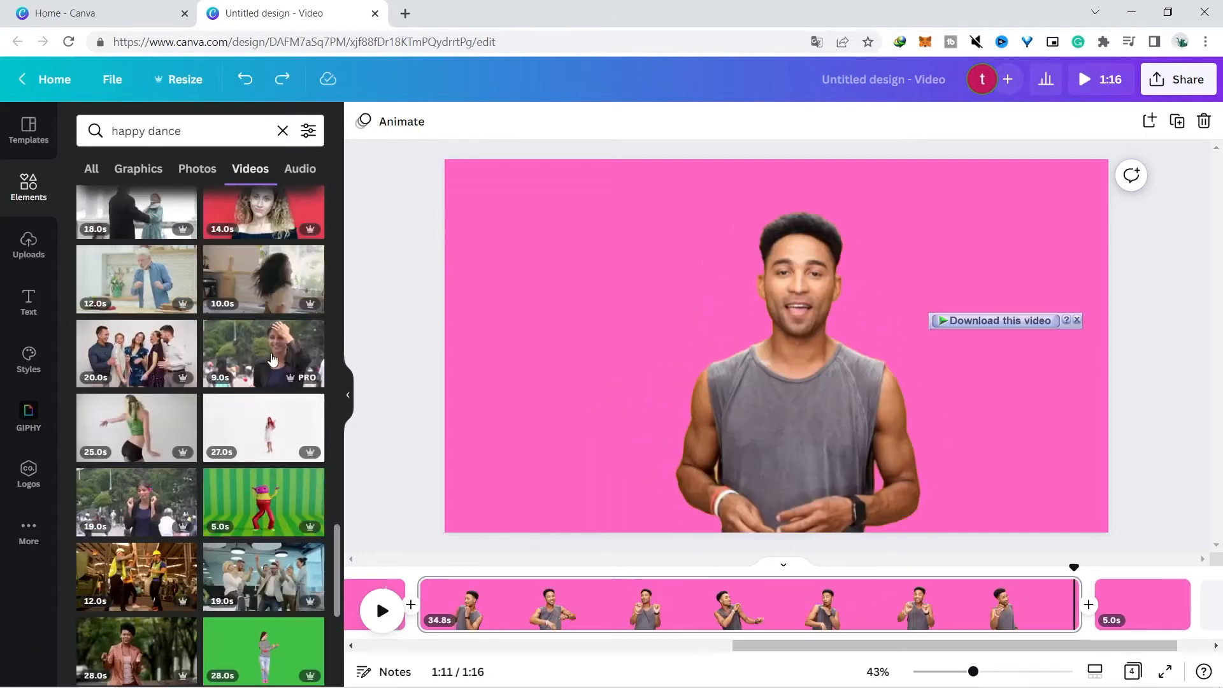
# Add the construction workers dancing clip to the page and remove its background with Background Remover
pyautogui.click(159, 575)
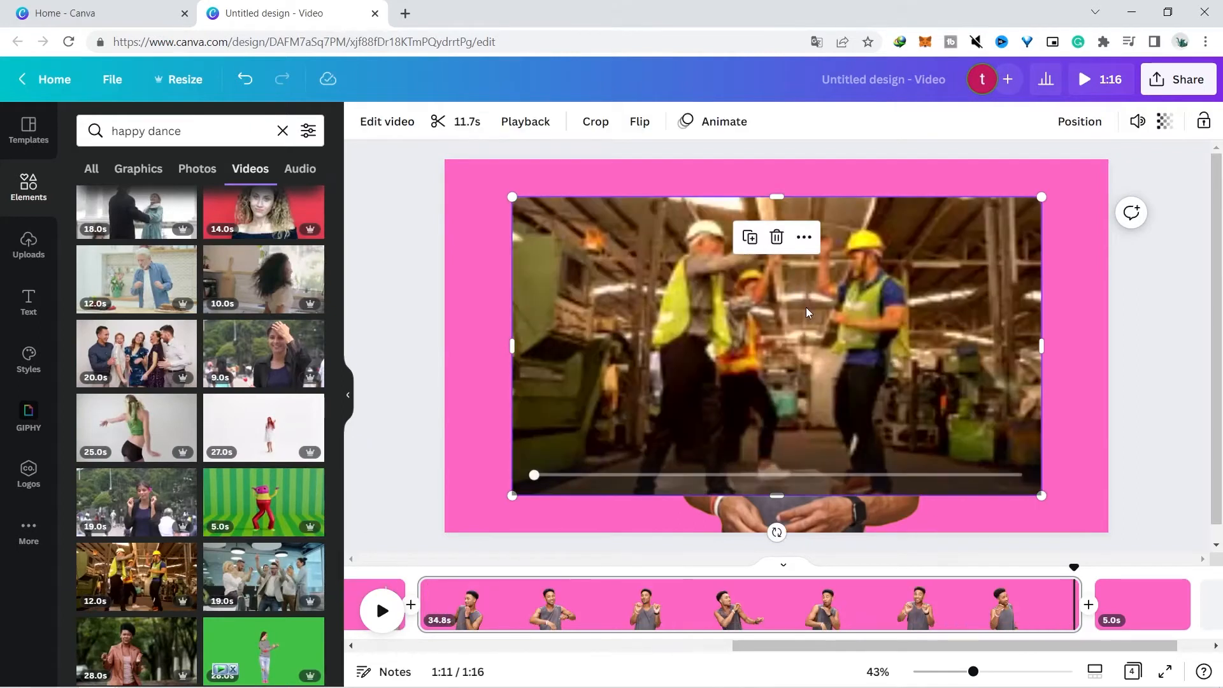
pyautogui.click(384, 123)
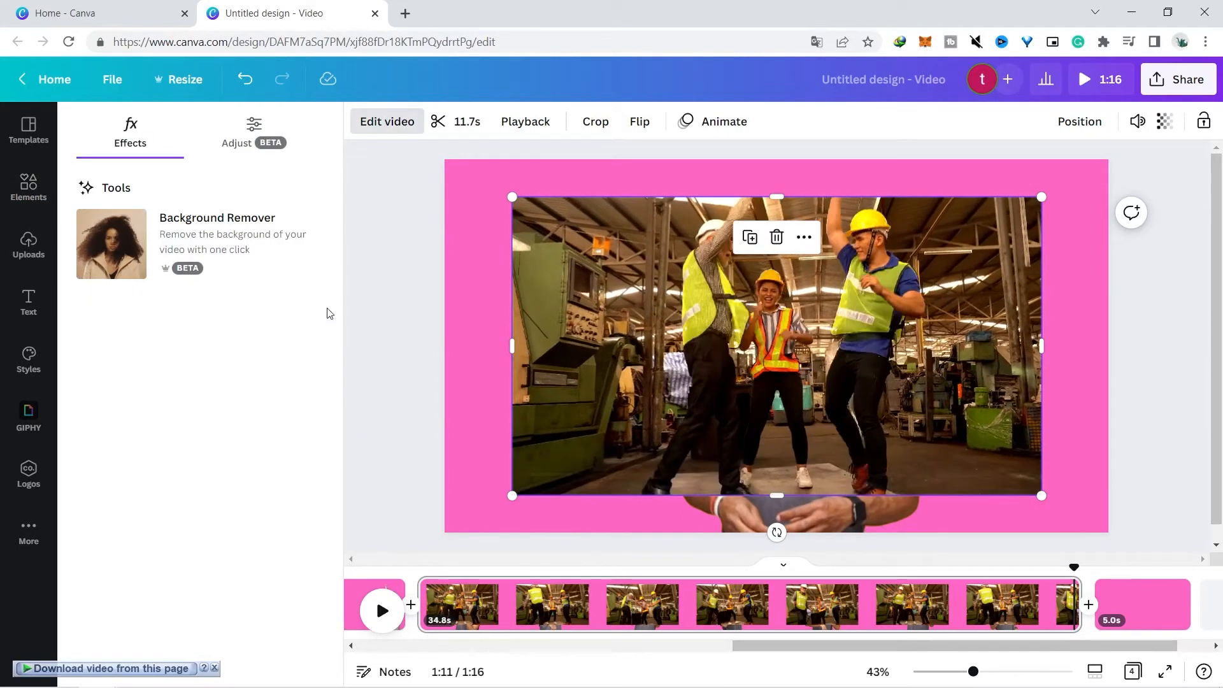
pyautogui.click(246, 255)
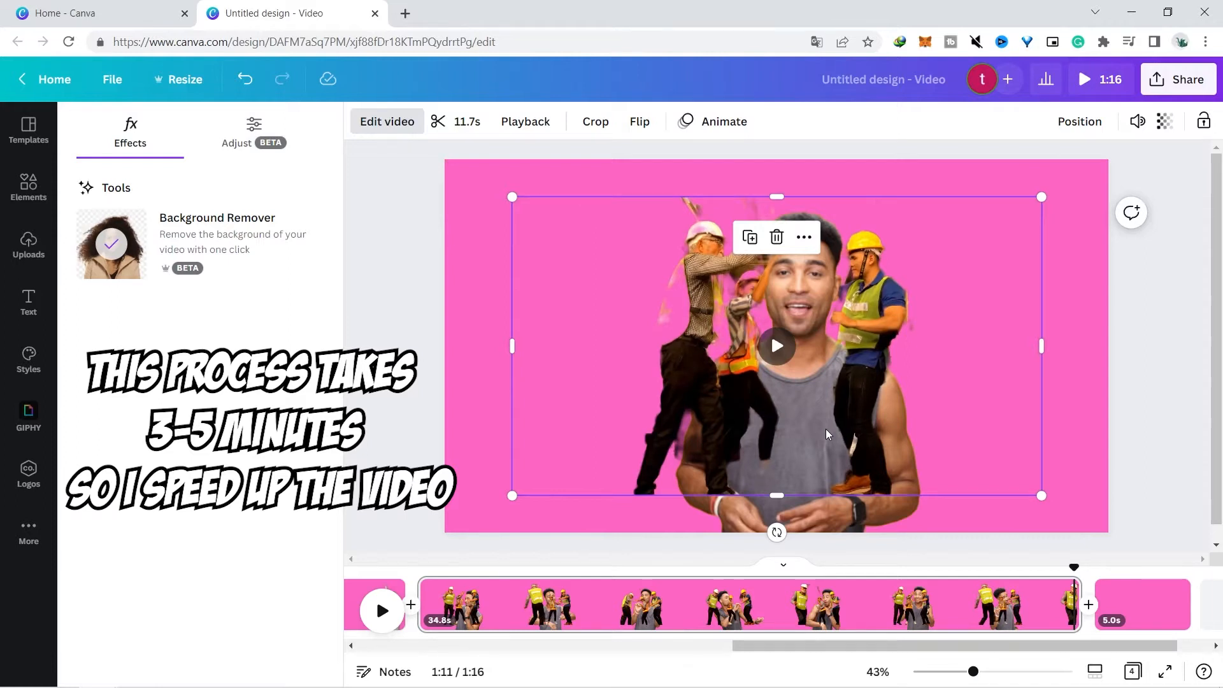
pyautogui.click(778, 347)
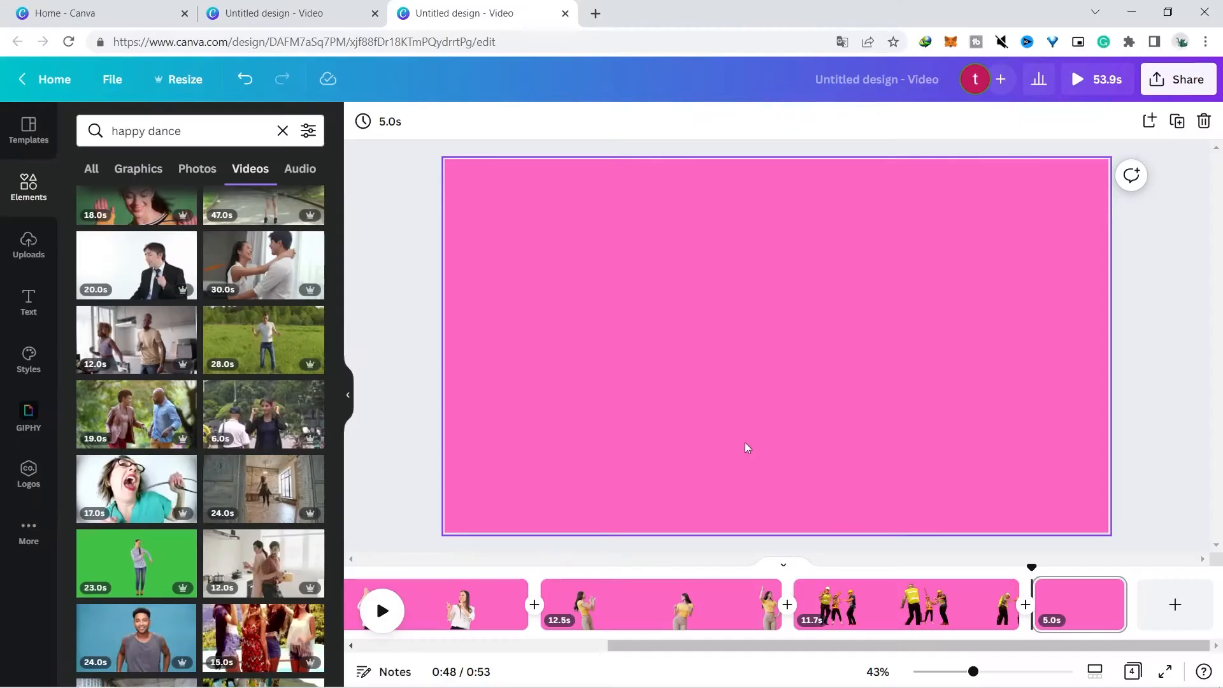
# Remove the background of the woman in a black blazer clip on the next page and play it
pyautogui.hotkey('ctrl', 'v')
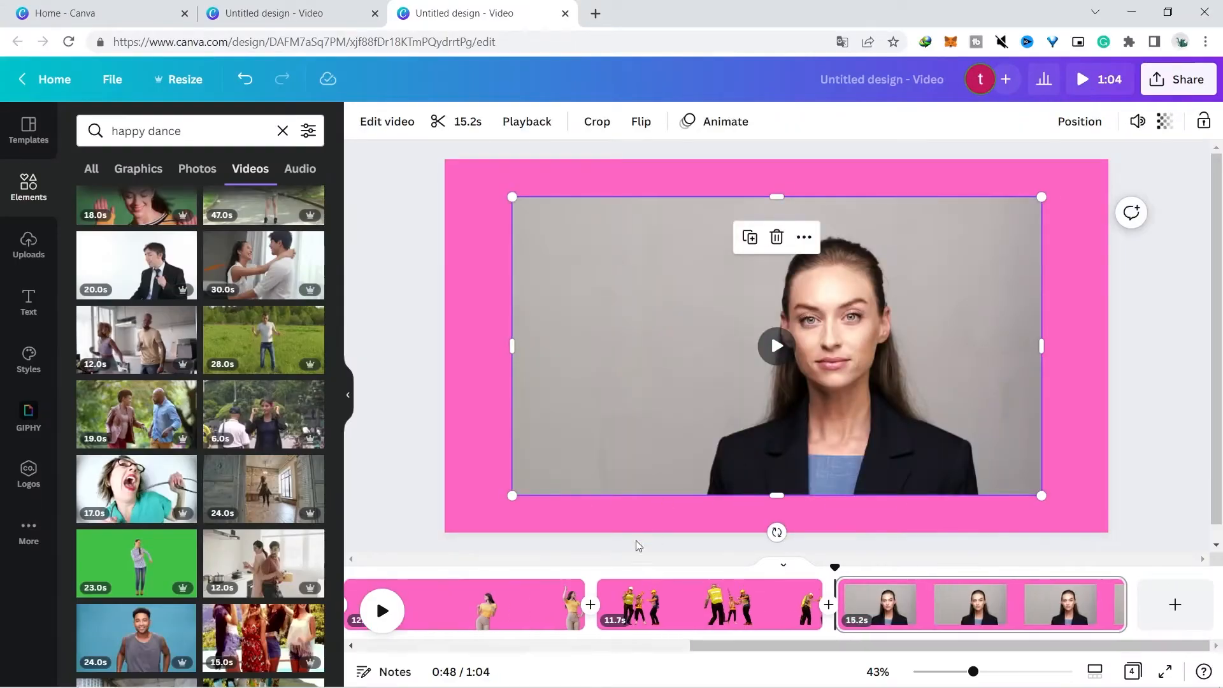
pyautogui.click(405, 343)
pyautogui.click(743, 334)
pyautogui.click(377, 121)
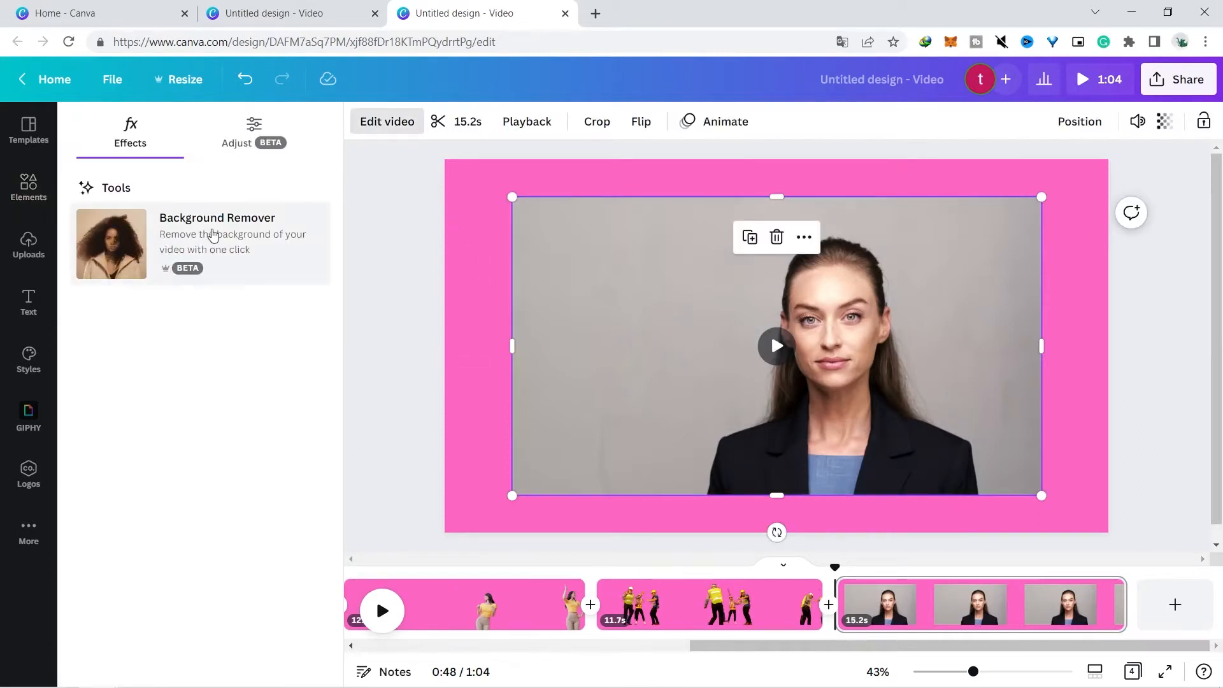
pyautogui.click(299, 249)
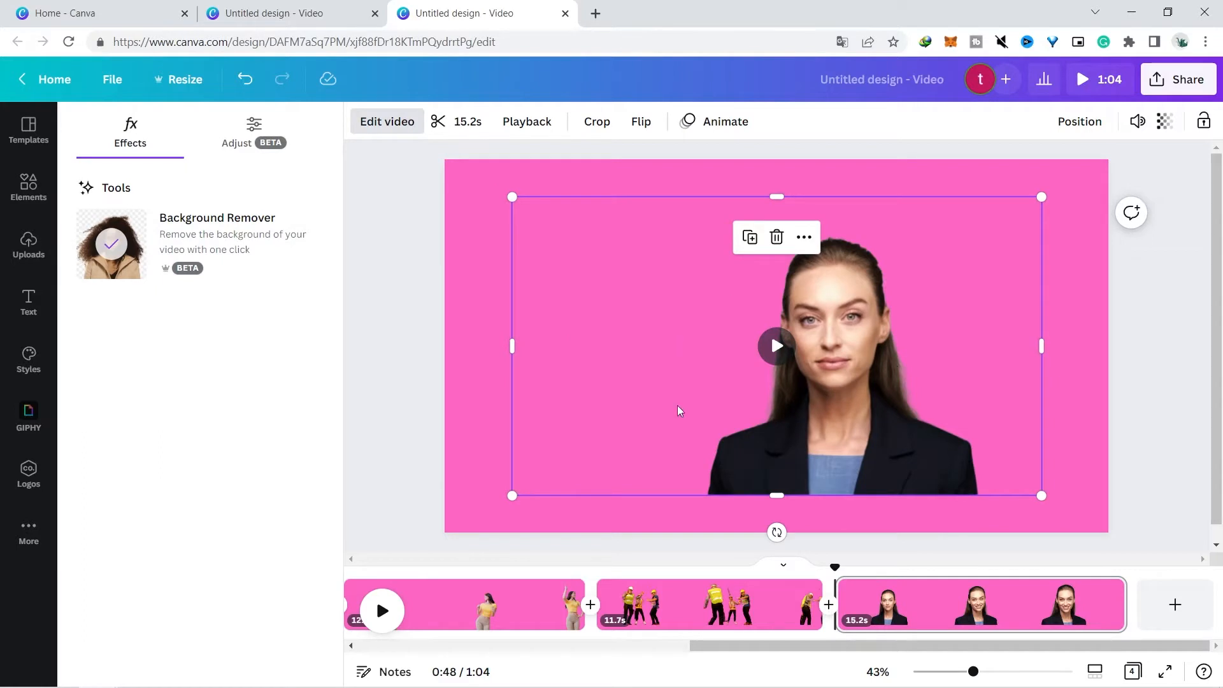
pyautogui.click(778, 347)
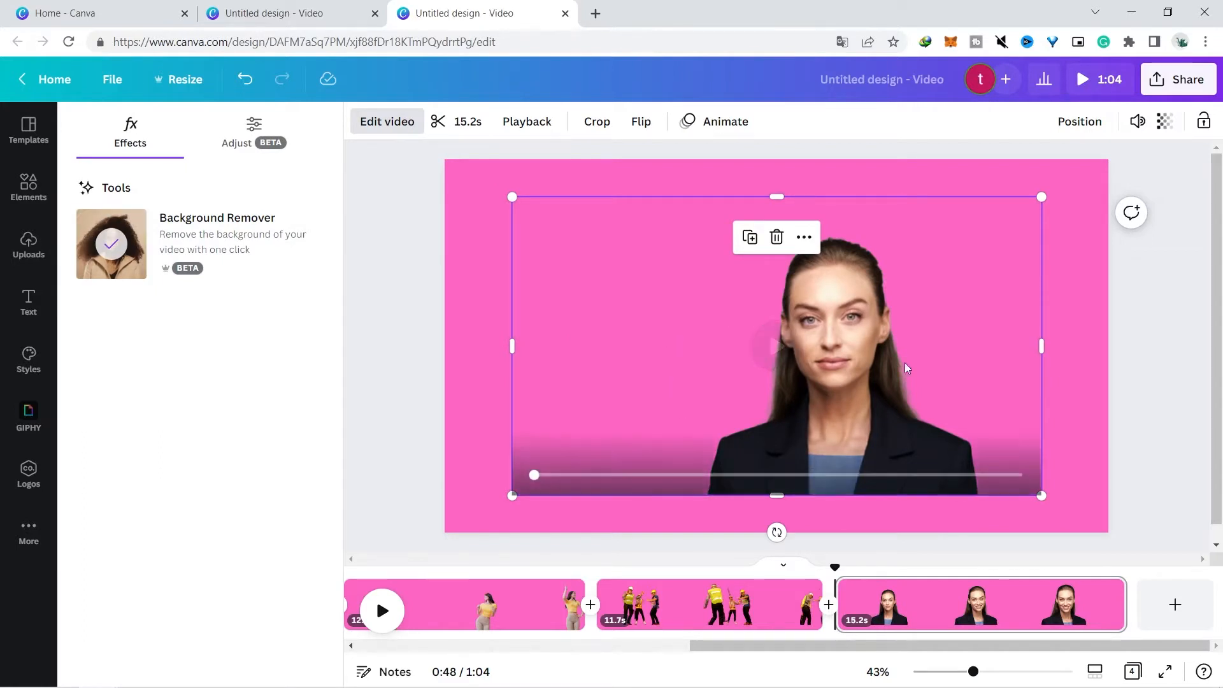
pyautogui.click(1182, 383)
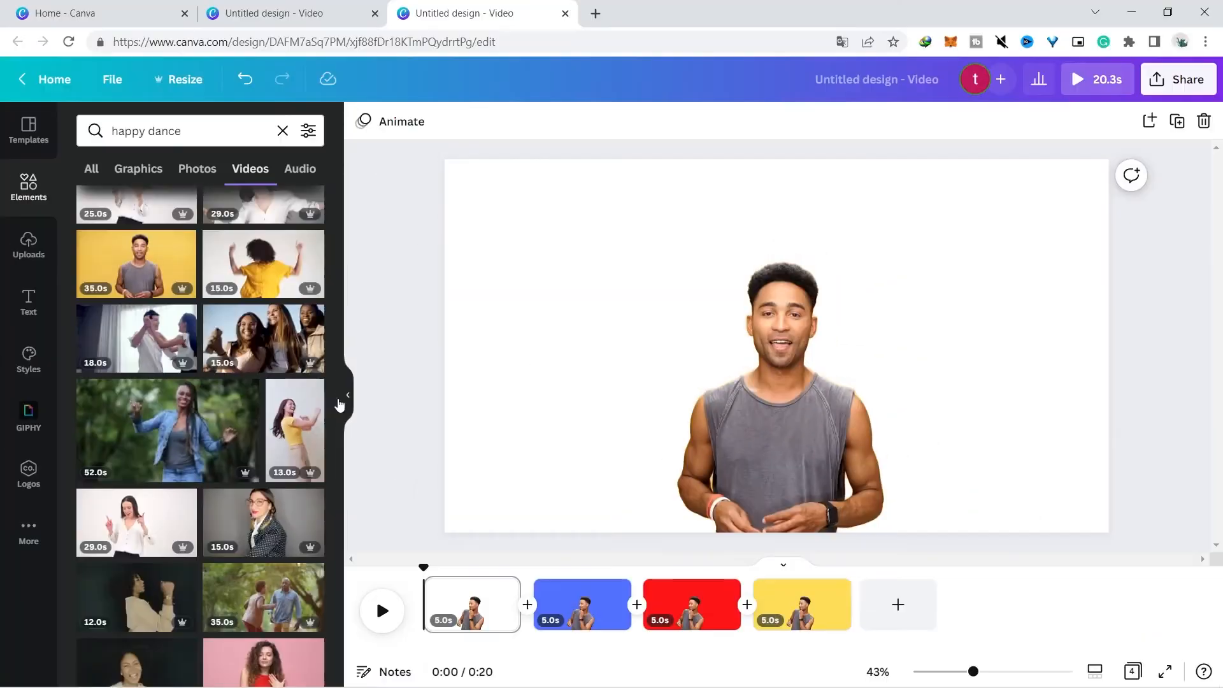
# Play back the four-page design and step through its white, blue and red pages
pyautogui.click(383, 613)
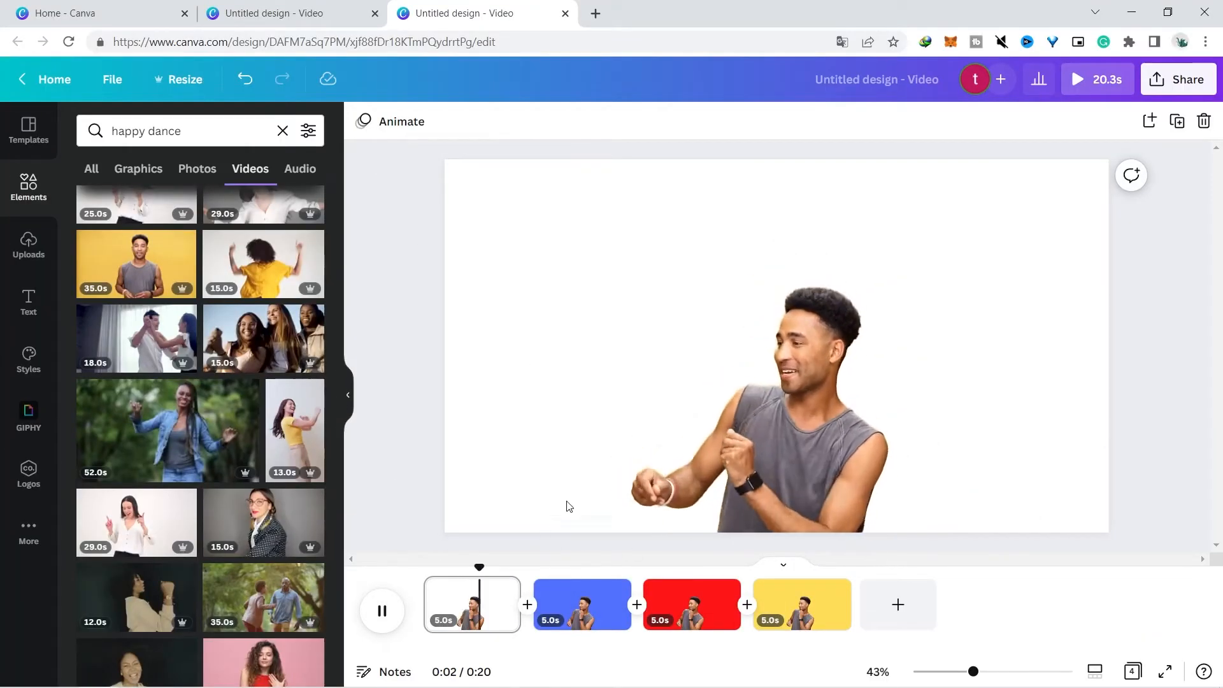
pyautogui.click(591, 605)
pyautogui.click(387, 619)
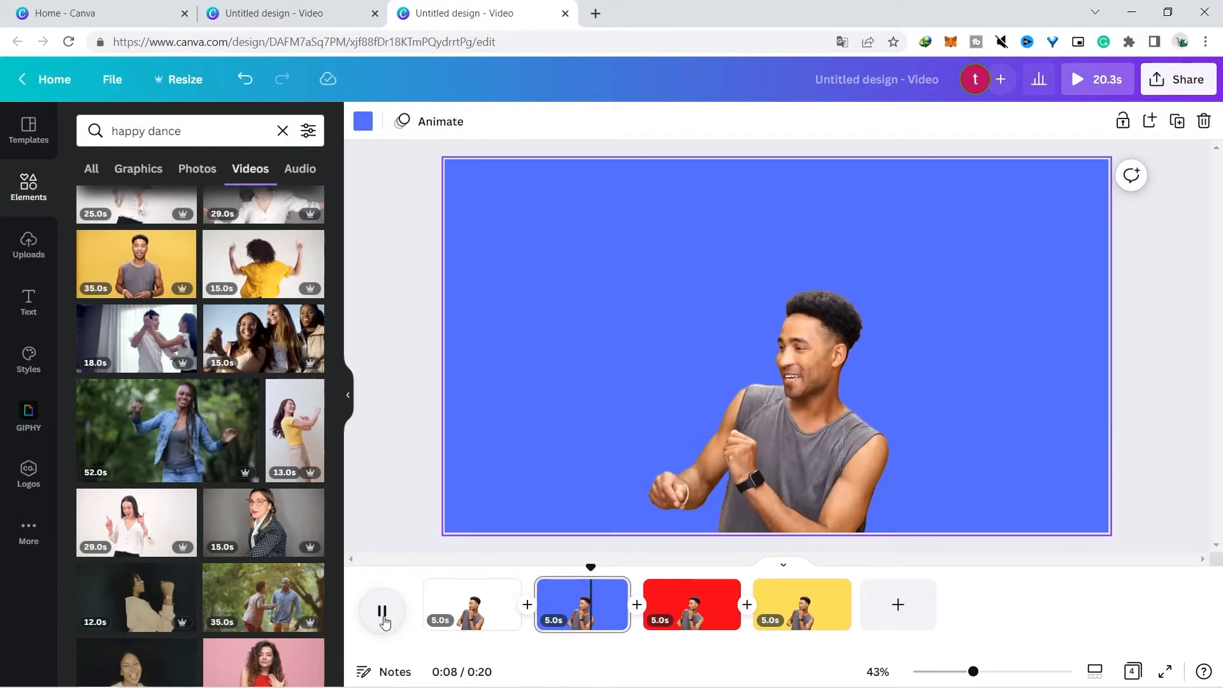
pyautogui.click(720, 607)
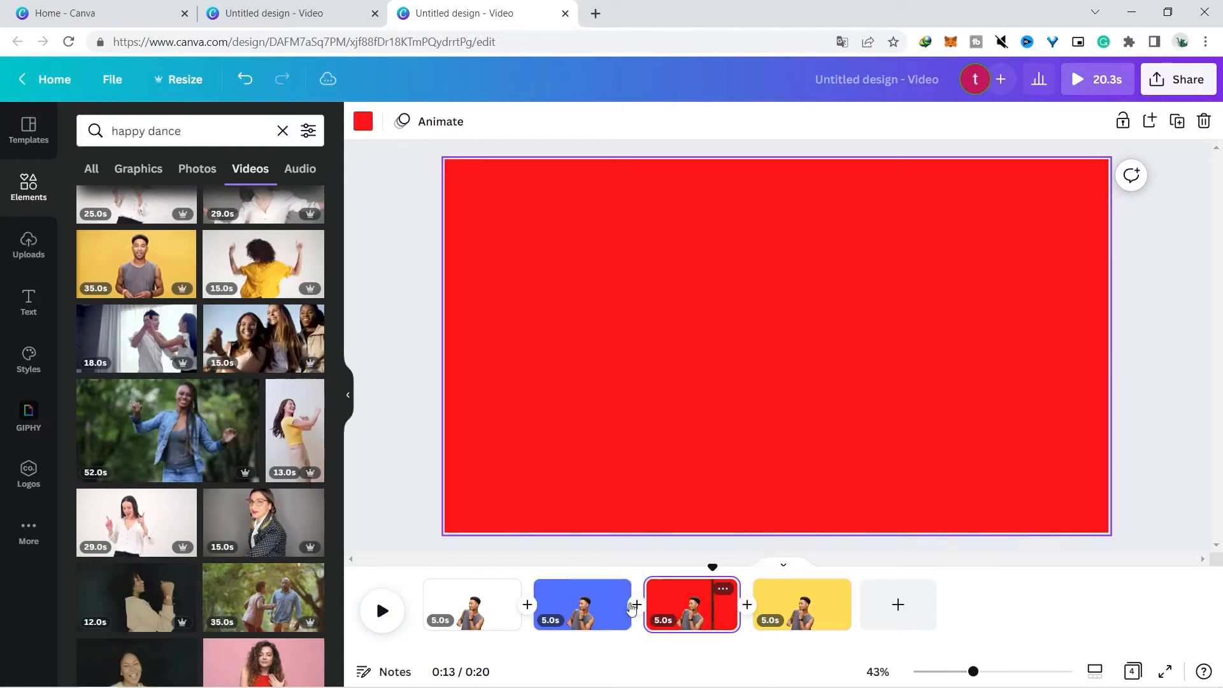
# Play back the design across the red, yellow and blue pages
pyautogui.click(382, 610)
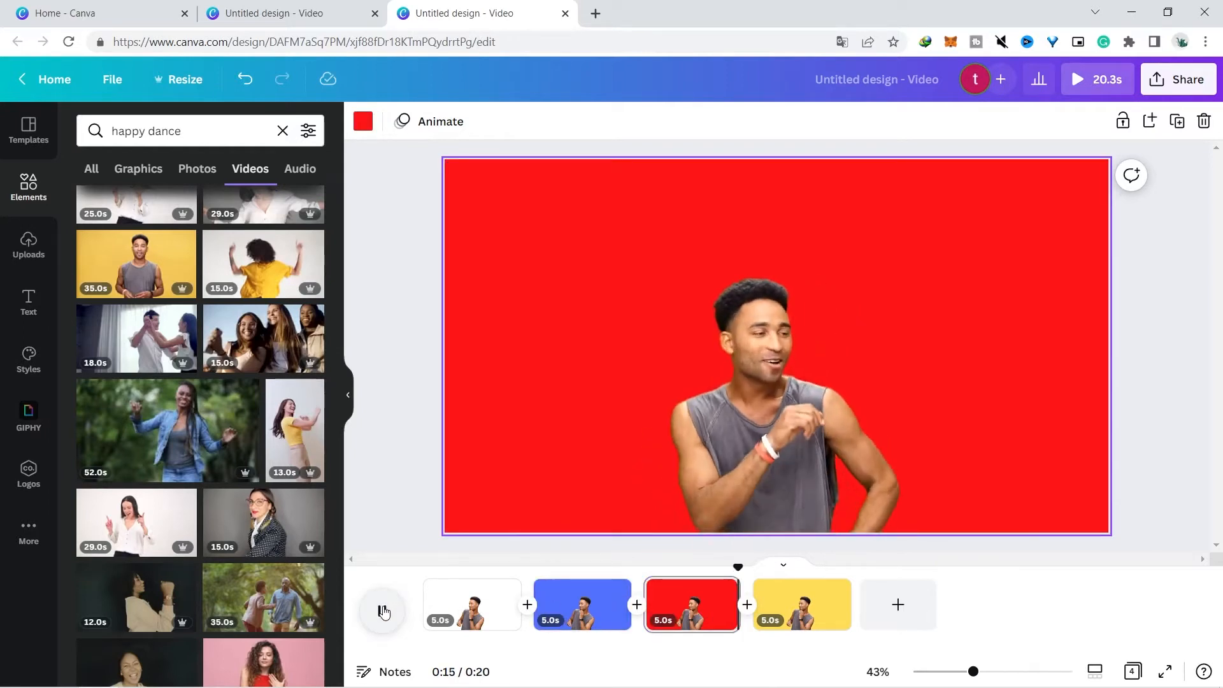
pyautogui.click(383, 611)
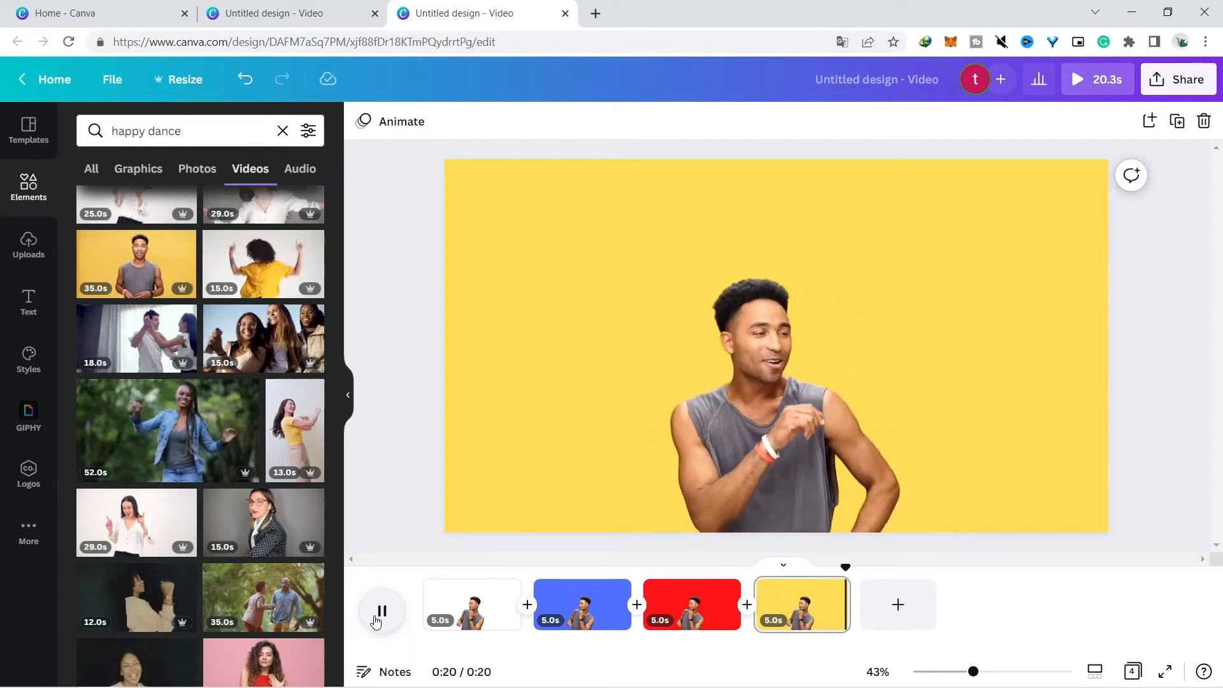
pyautogui.click(570, 574)
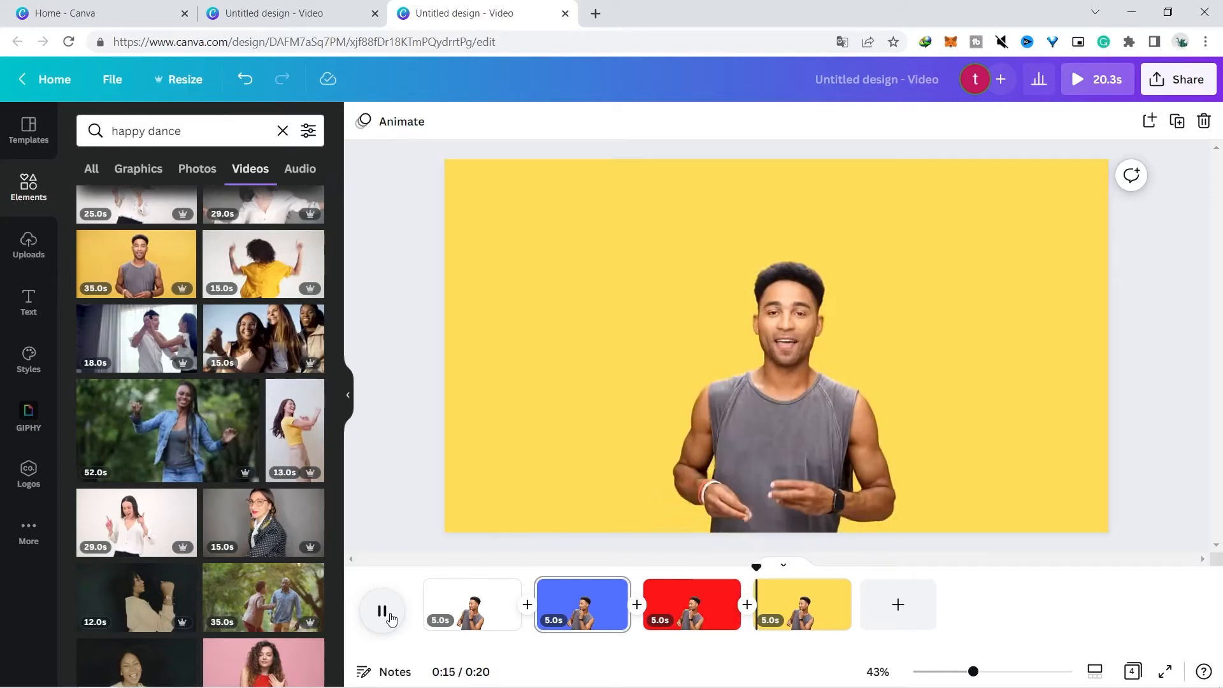
pyautogui.click(390, 616)
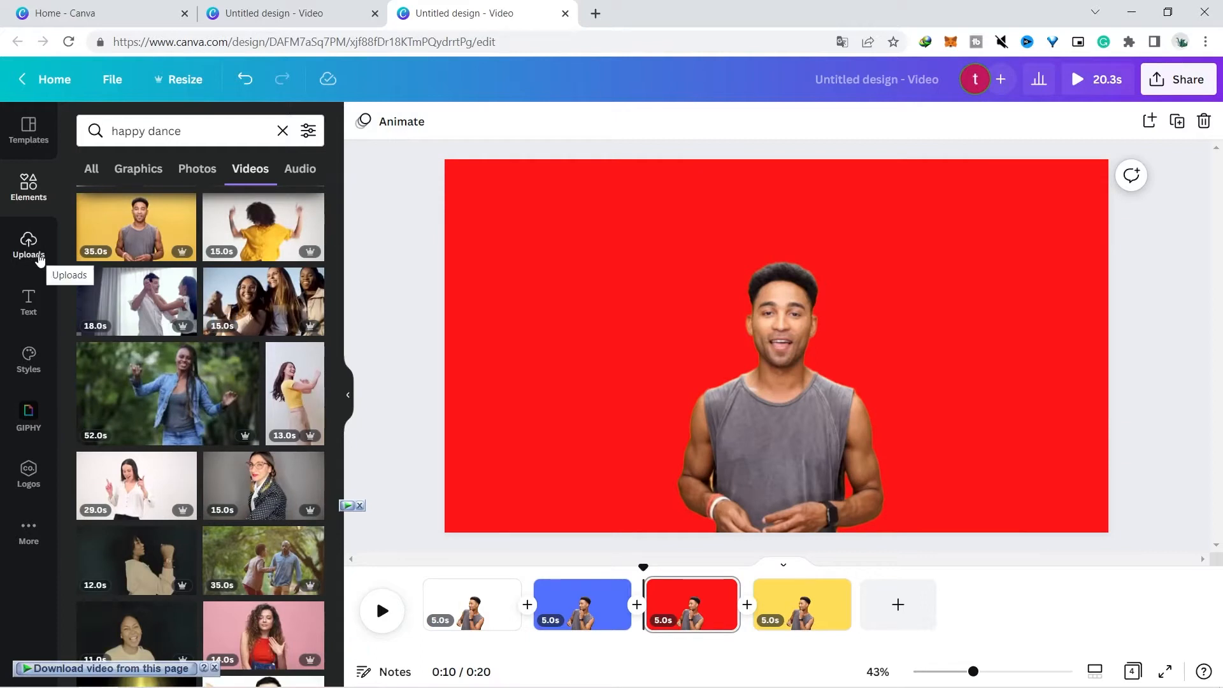
# Search the element graphics for pattern with the yellow page selected
pyautogui.click(38, 257)
pyautogui.click(28, 189)
pyautogui.click(185, 135)
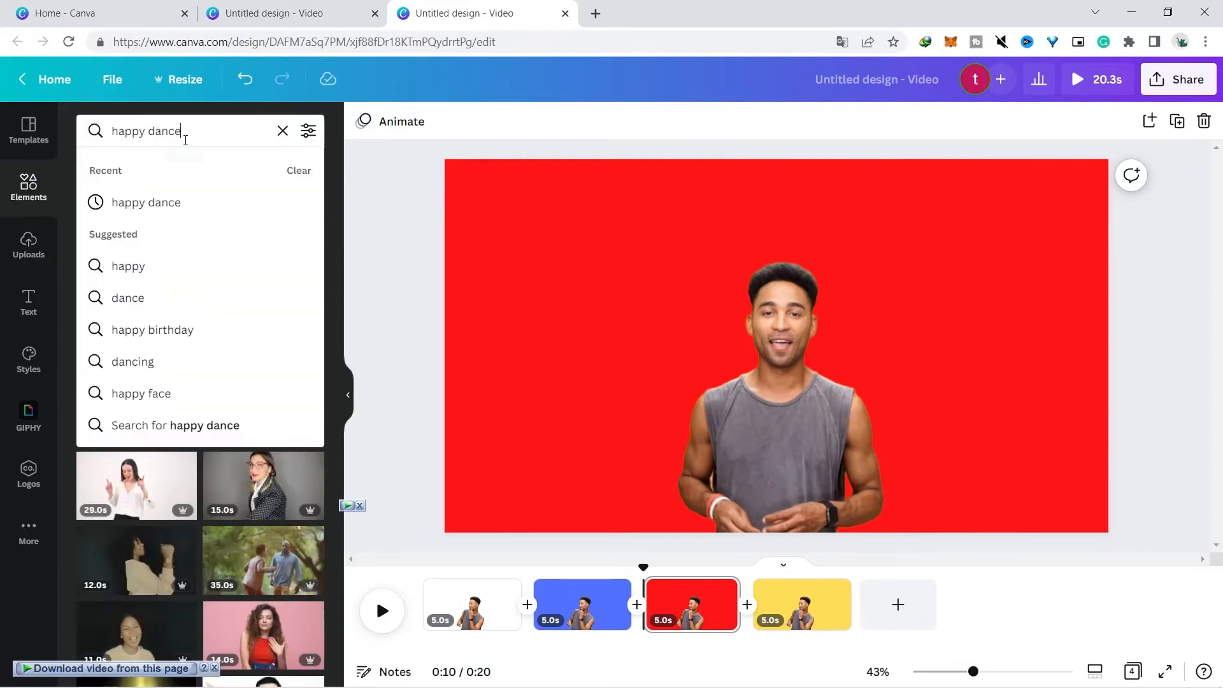
pyautogui.write('patter')
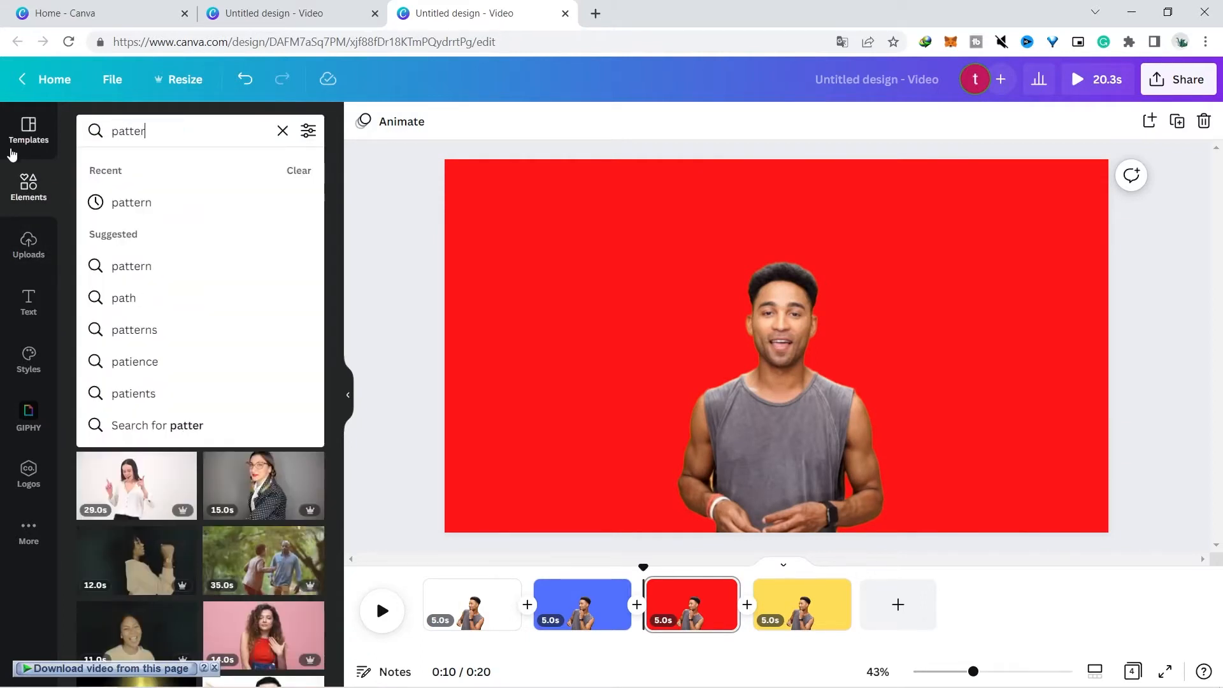
pyautogui.write('n')
pyautogui.press('Return')
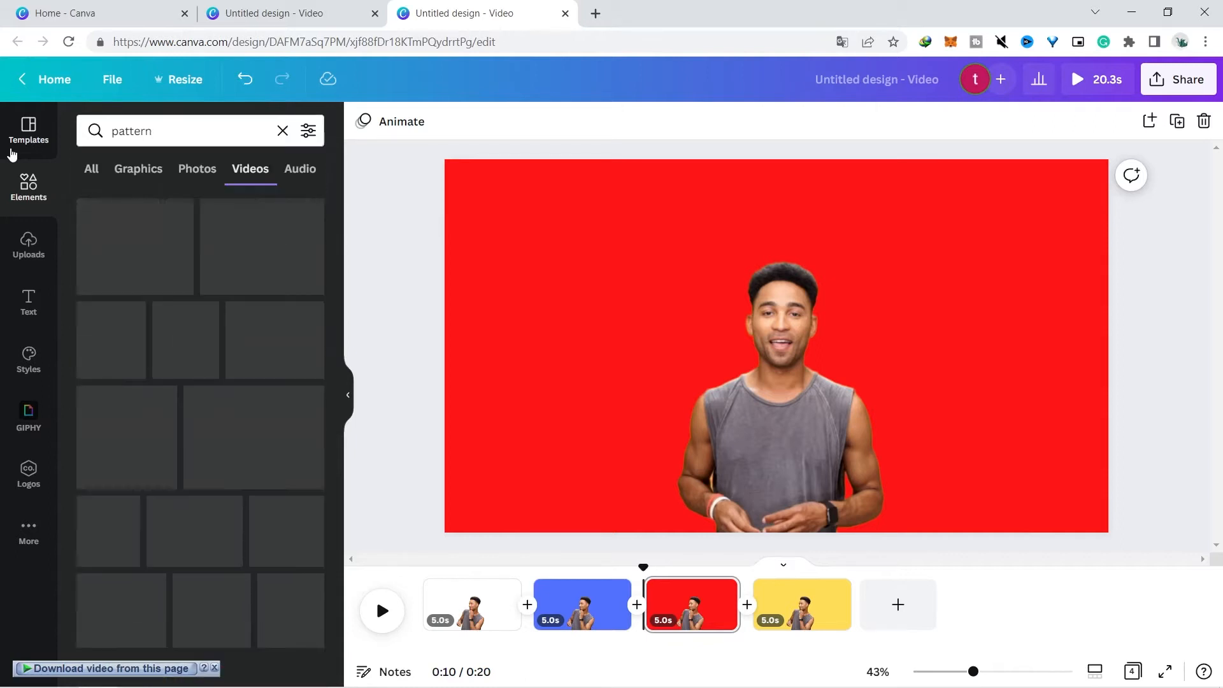
pyautogui.click(791, 586)
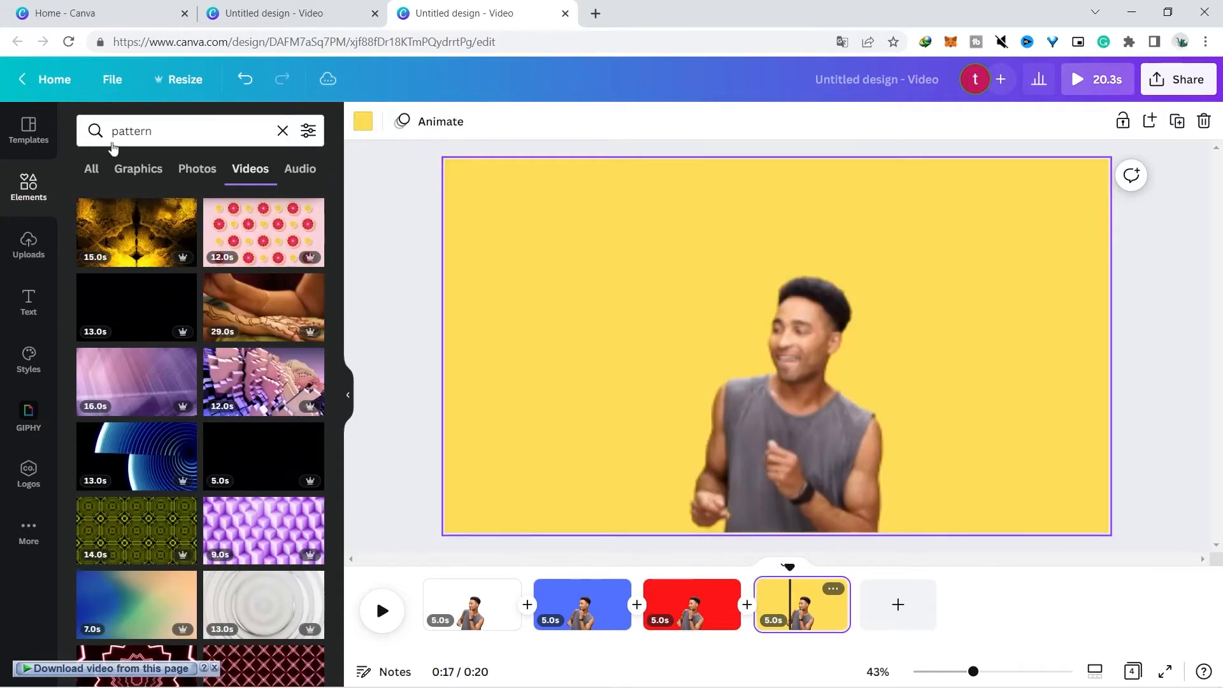
pyautogui.click(143, 181)
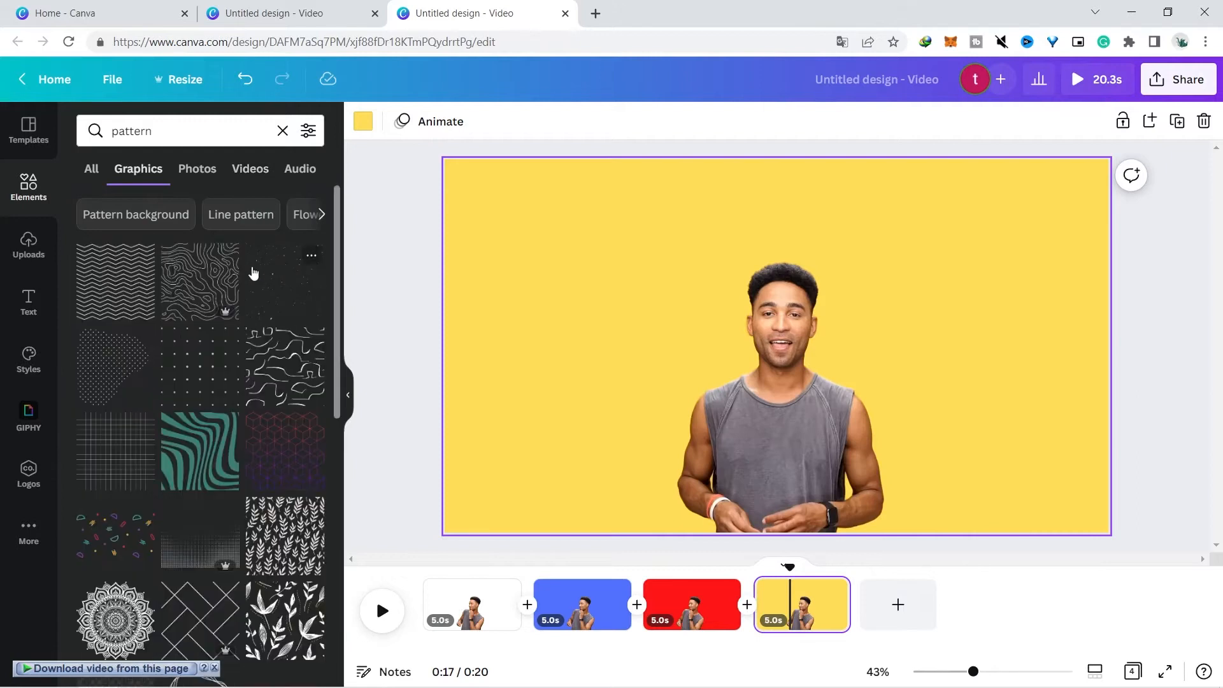
# Add the green wavy pattern graphic to the yellow page, send it behind the man and enlarge it to cover the page
pyautogui.click(206, 442)
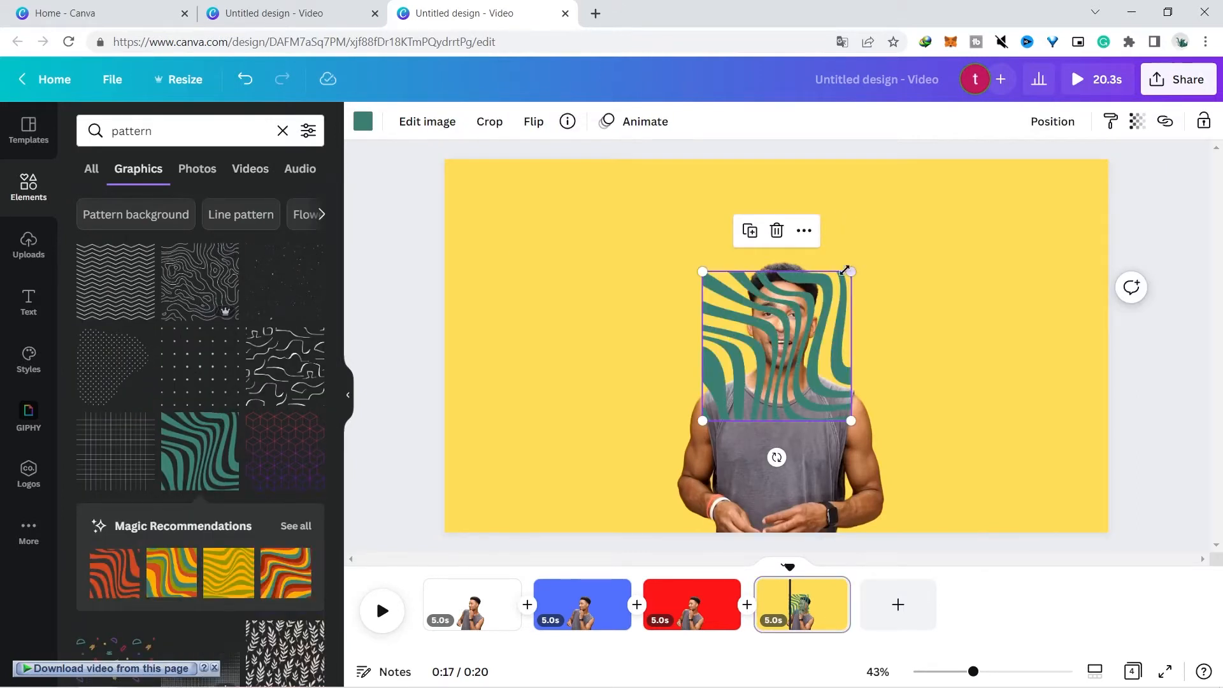
pyautogui.moveTo(858, 270); pyautogui.dragTo(971, 156)
pyautogui.rightClick(827, 275)
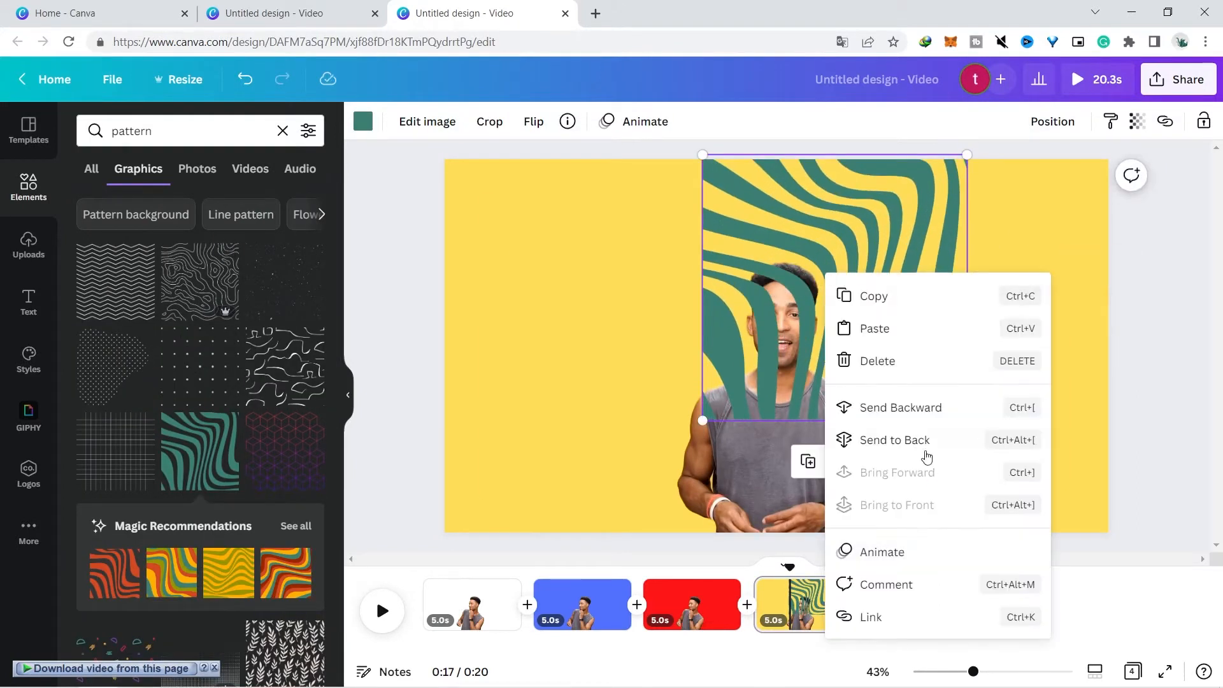
pyautogui.click(935, 408)
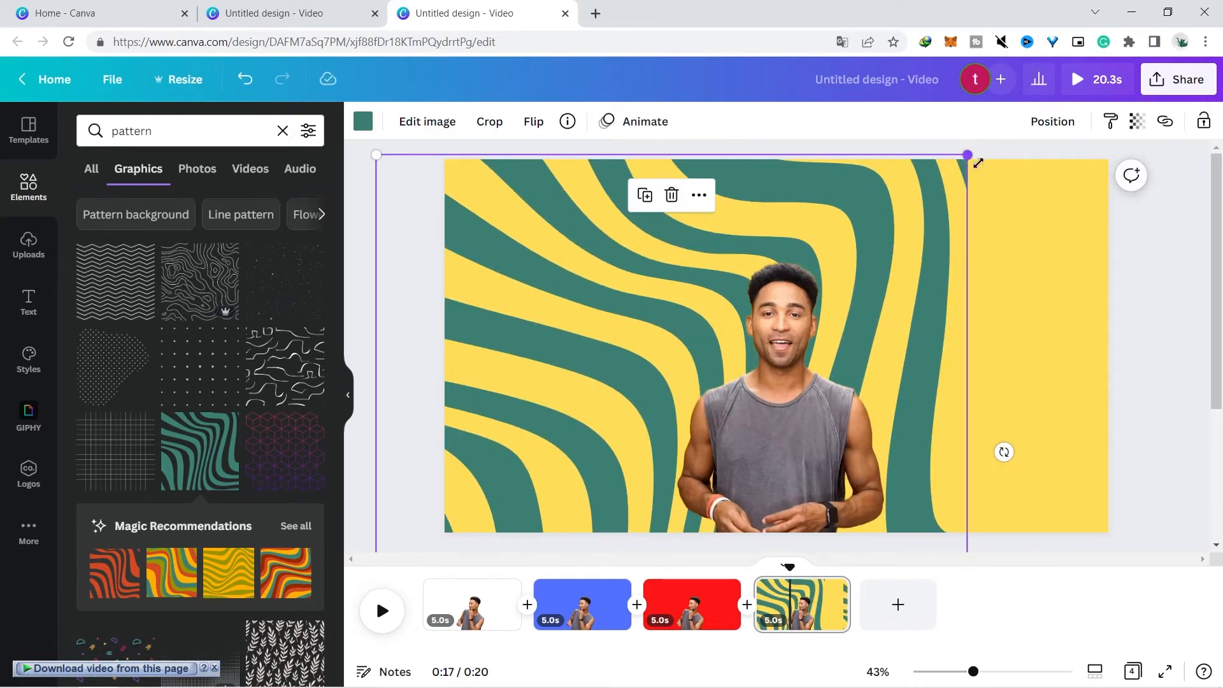
pyautogui.moveTo(974, 160); pyautogui.dragTo(1123, 13)
# Play back the design from the start
pyautogui.moveTo(787, 567); pyautogui.dragTo(743, 573)
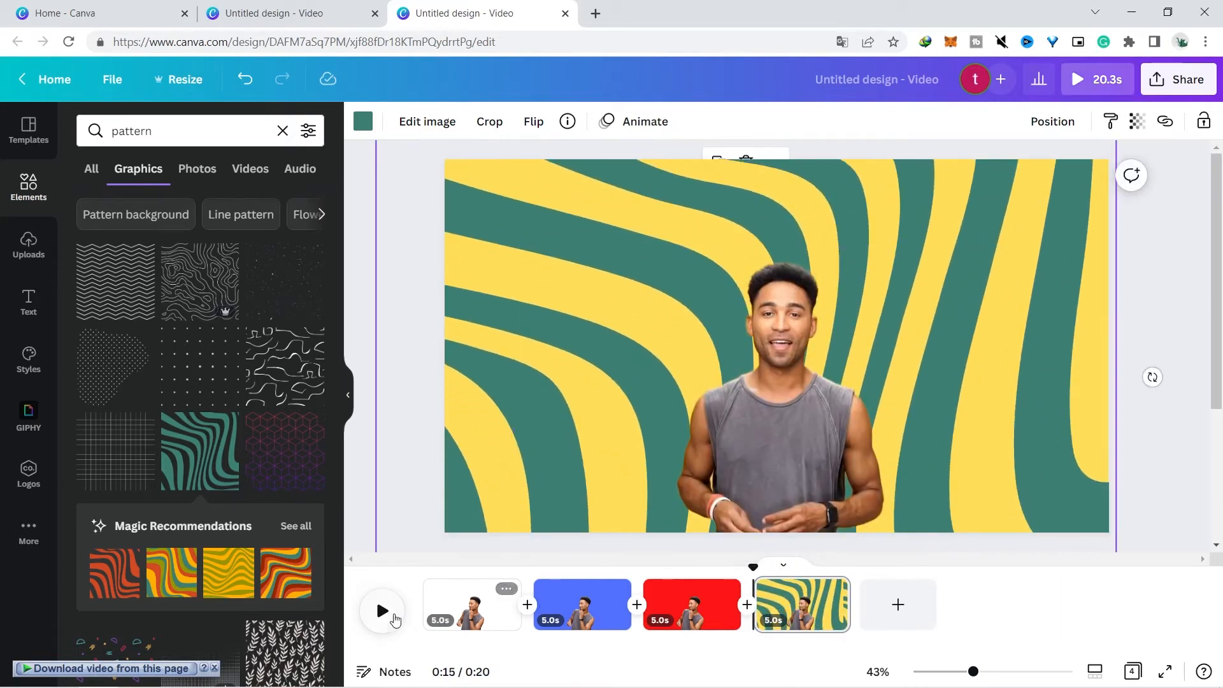
pyautogui.click(393, 618)
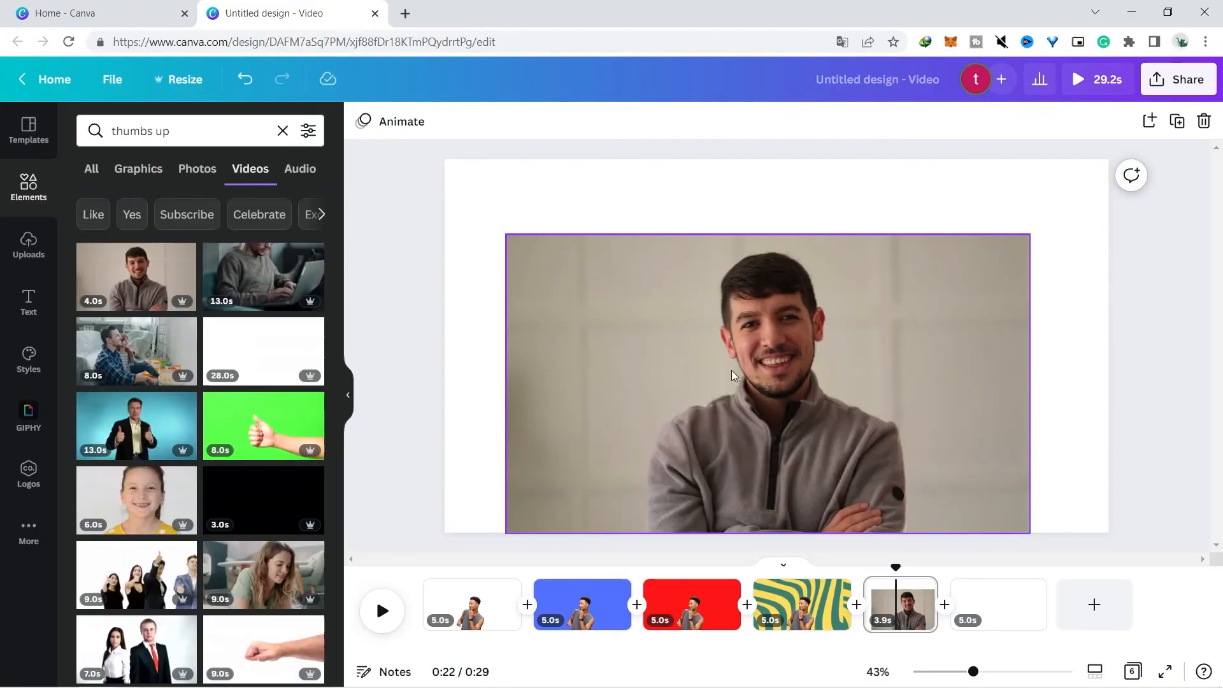
# Remove the background of the smiling man in a grey sweater clip on the fifth page with Background Remover
pyautogui.click(613, 300)
pyautogui.click(367, 129)
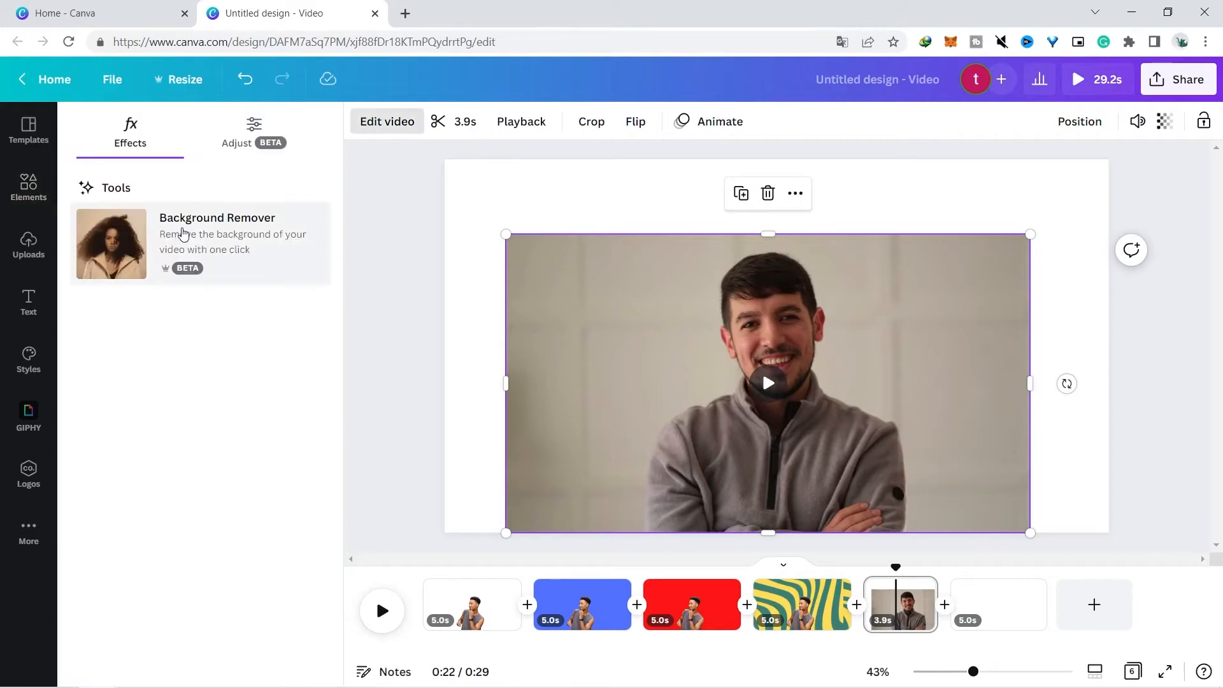
pyautogui.click(181, 240)
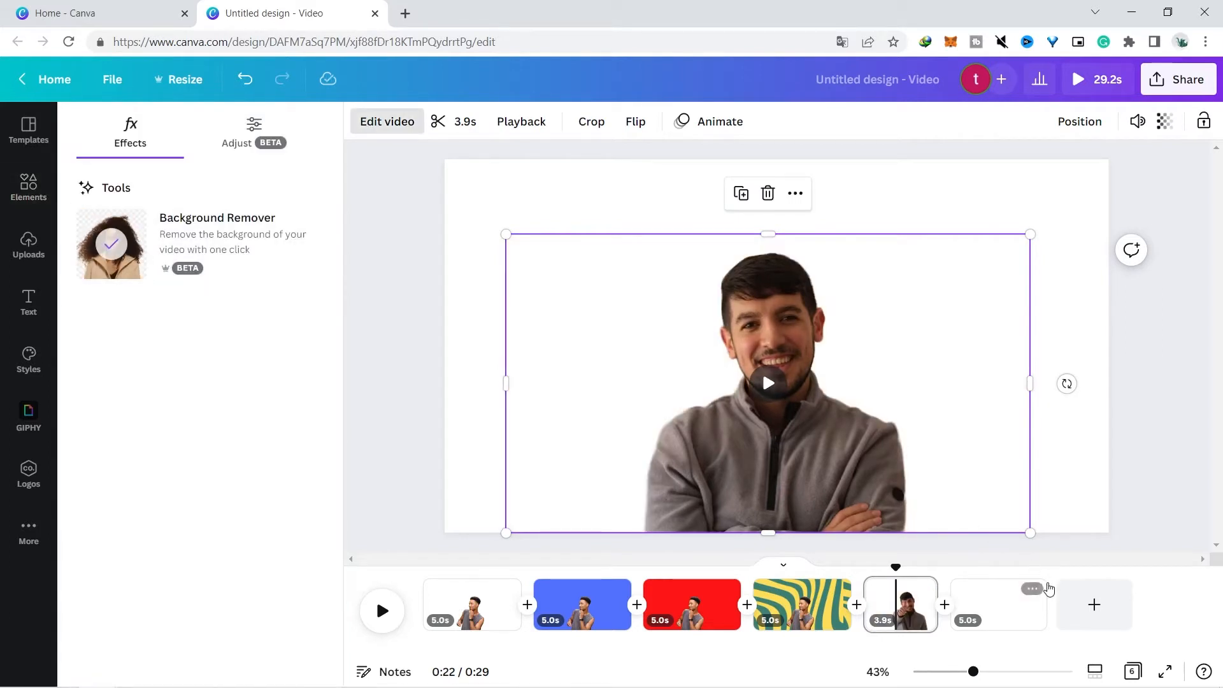
# Apply the Cyber Monday promotion video template to the last blank page
pyautogui.click(1011, 604)
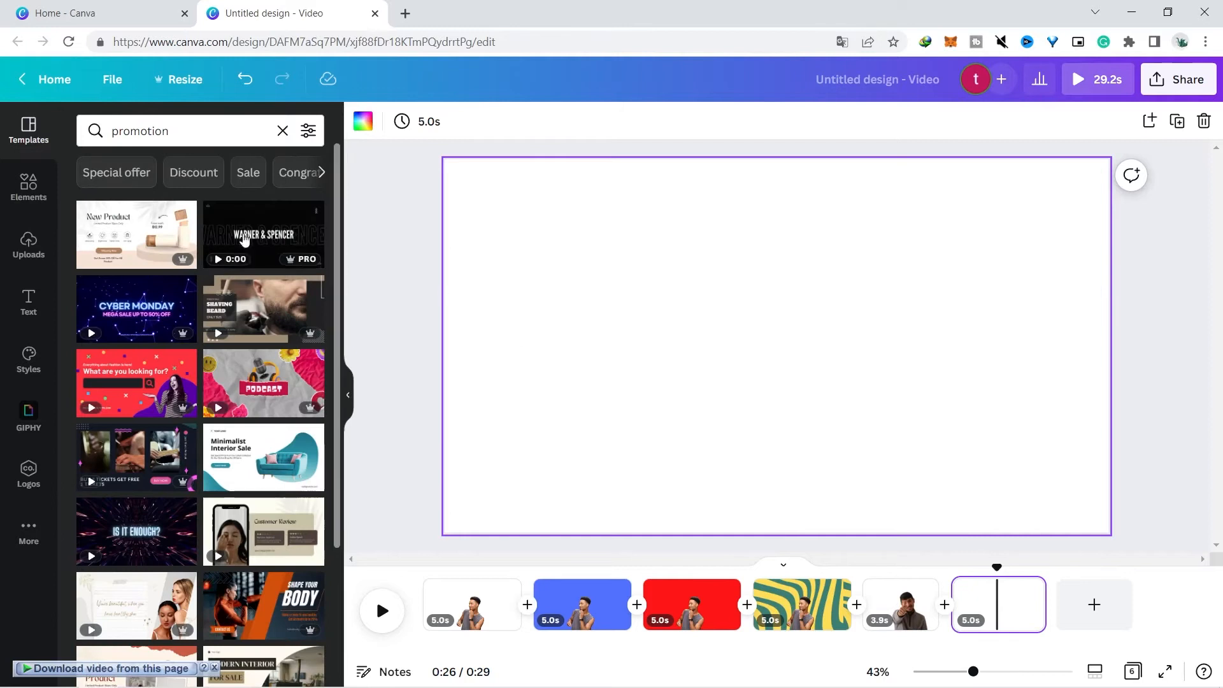
pyautogui.click(170, 129)
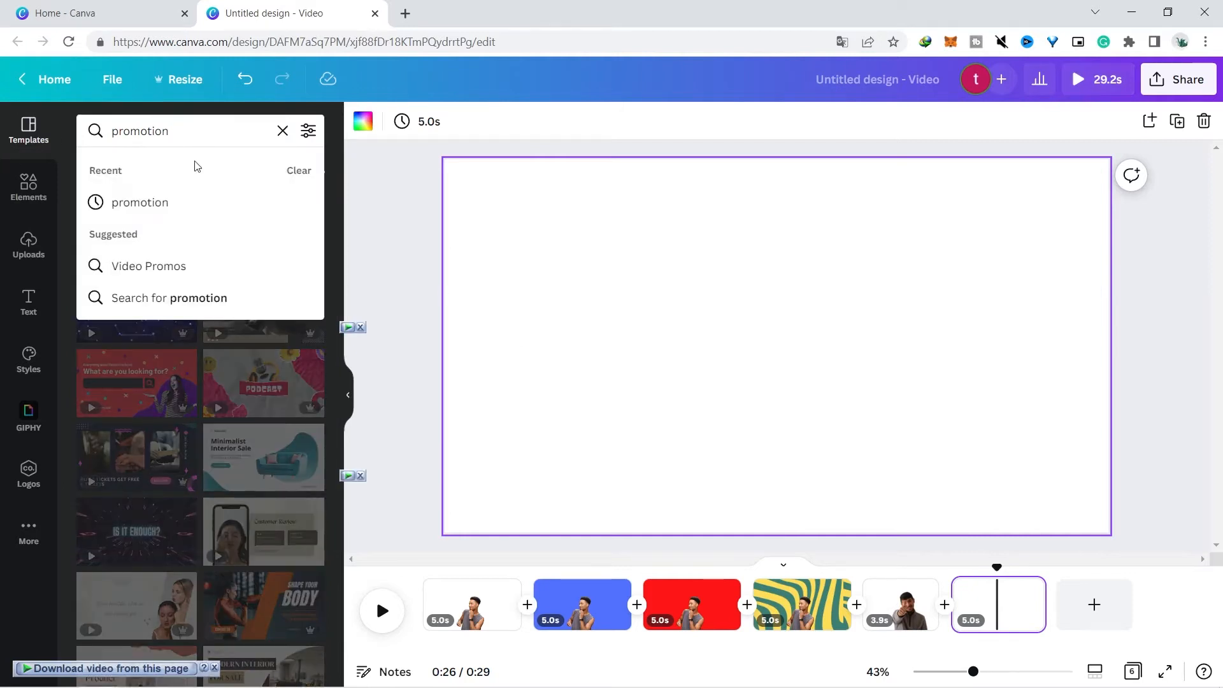
pyautogui.click(333, 190)
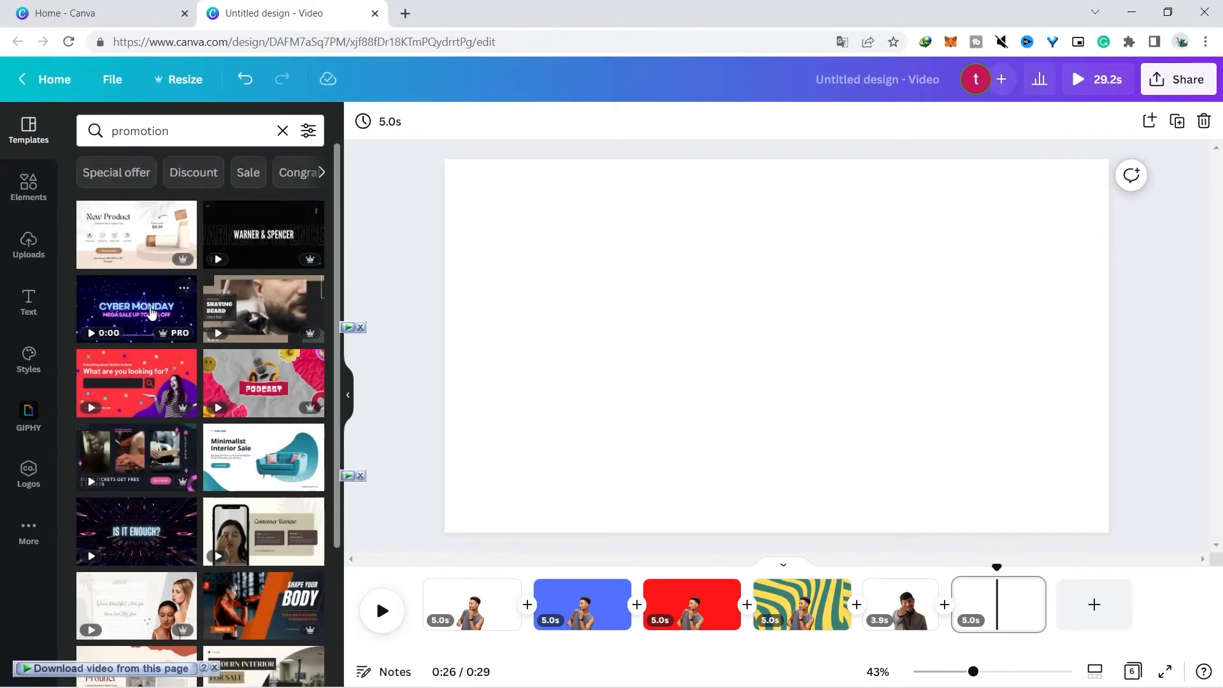
pyautogui.click(150, 313)
pyautogui.click(1042, 513)
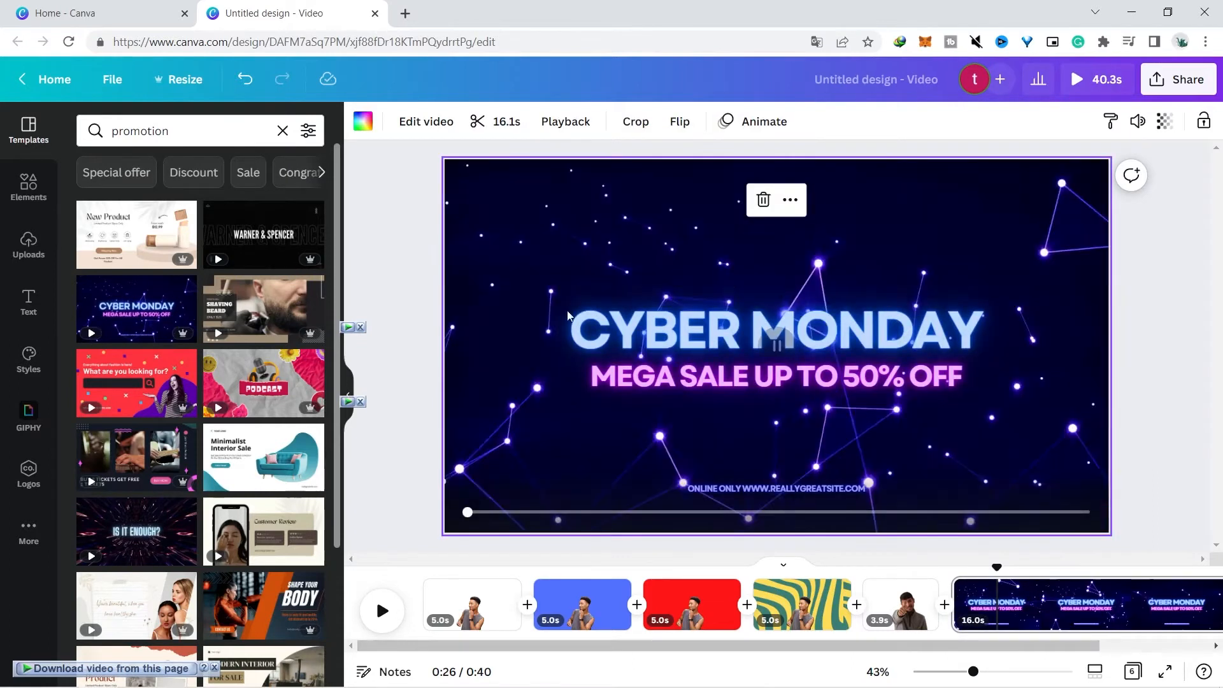
# Paste the background-removed man clip onto the Cyber Monday page and nudge it into position
pyautogui.click(986, 607)
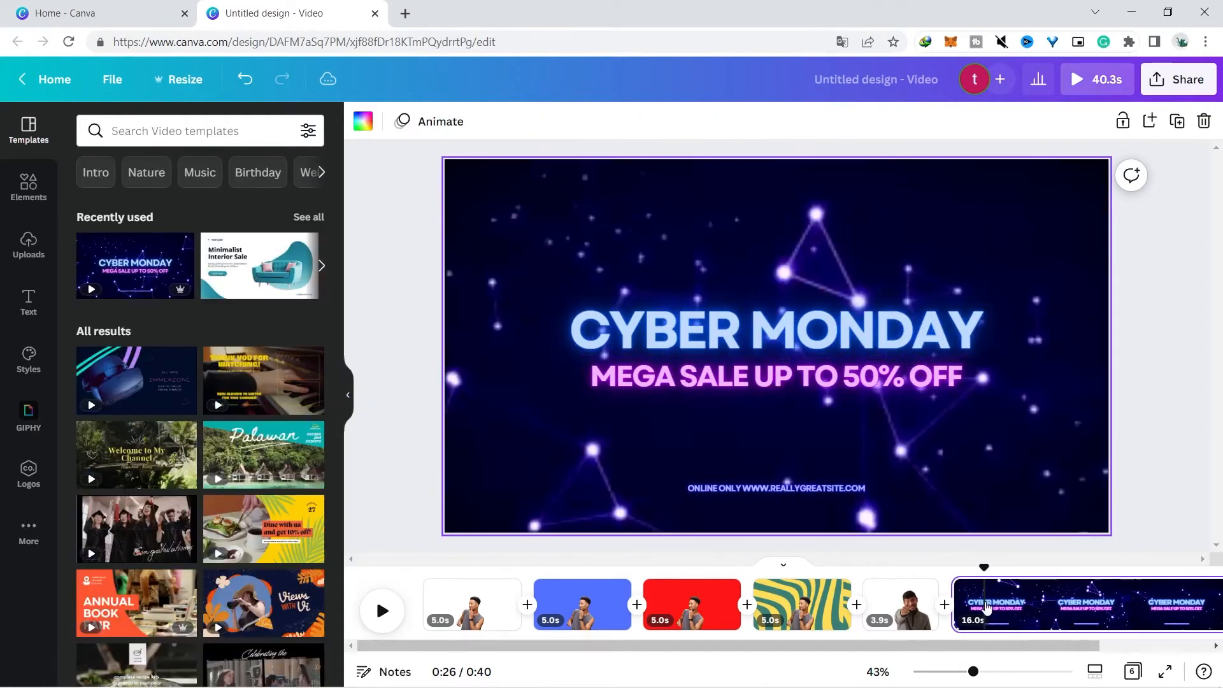
pyautogui.hotkey('ctrl', 'v')
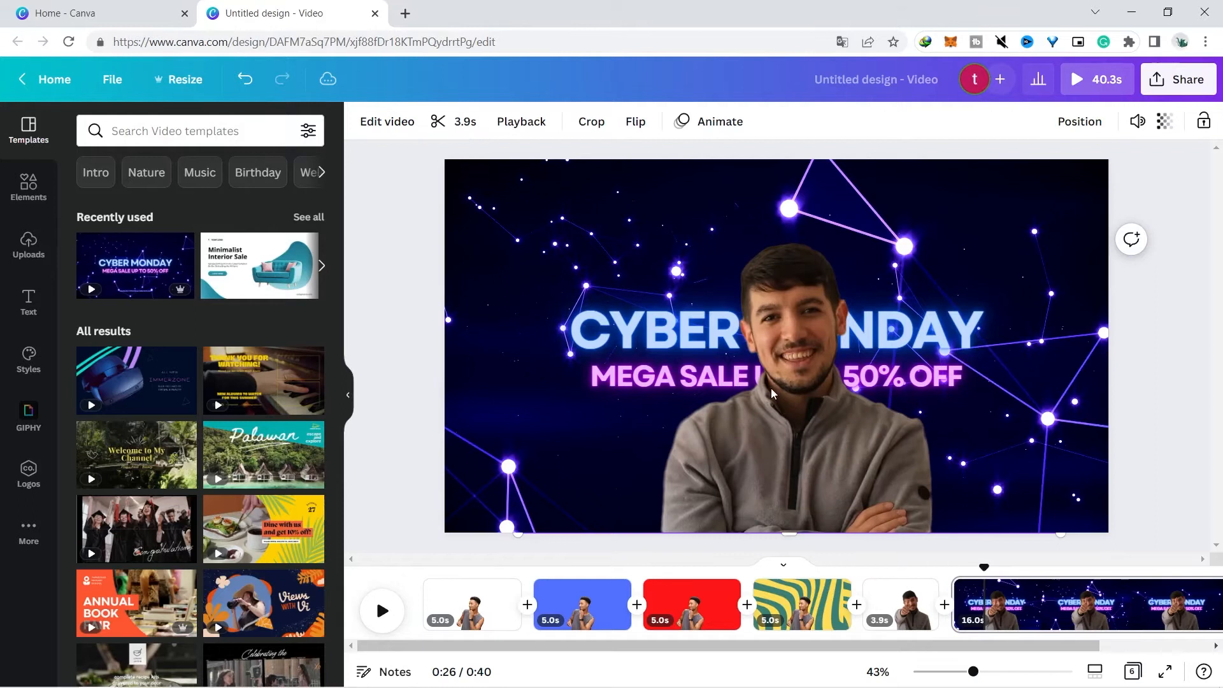
pyautogui.moveTo(803, 418); pyautogui.dragTo(790, 415)
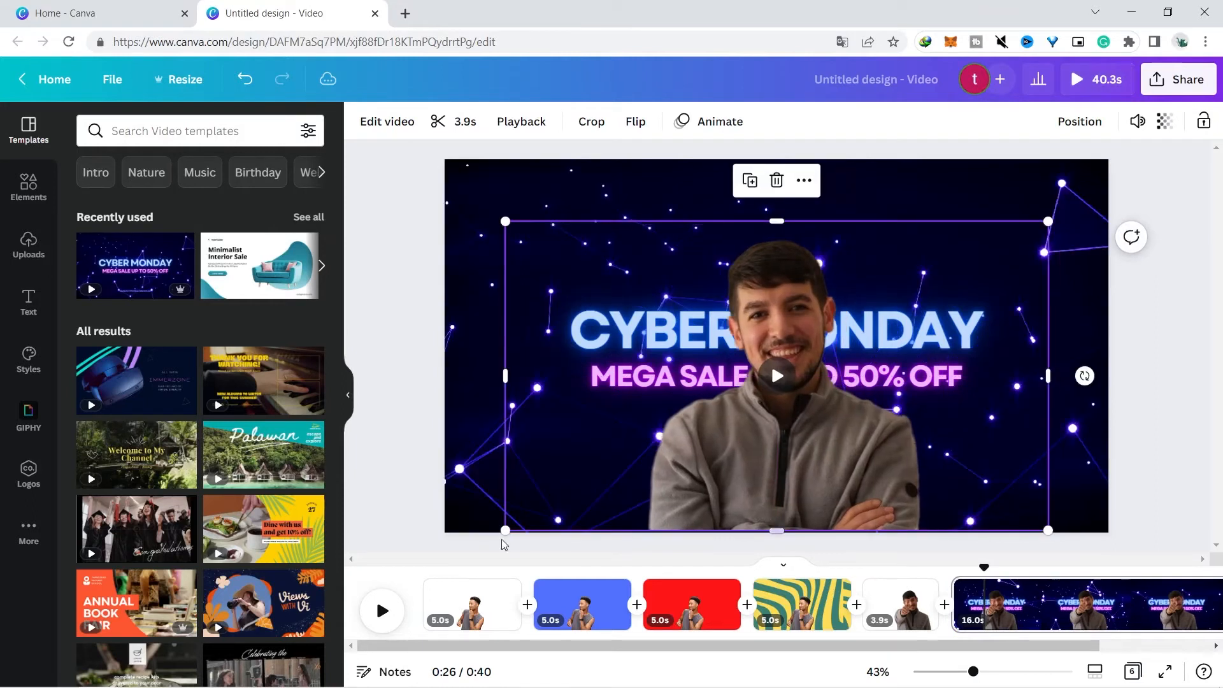
# Play back the Cyber Monday page with the man overlaid and open the clip's trim setting
pyautogui.click(380, 609)
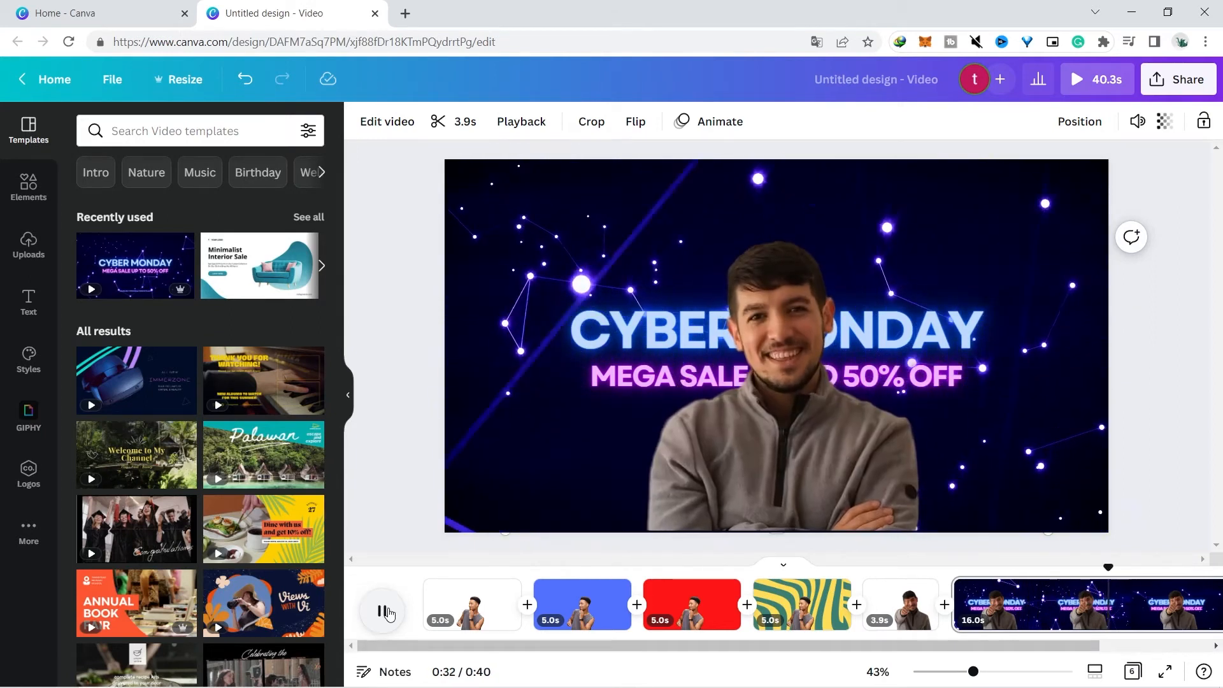
pyautogui.click(384, 611)
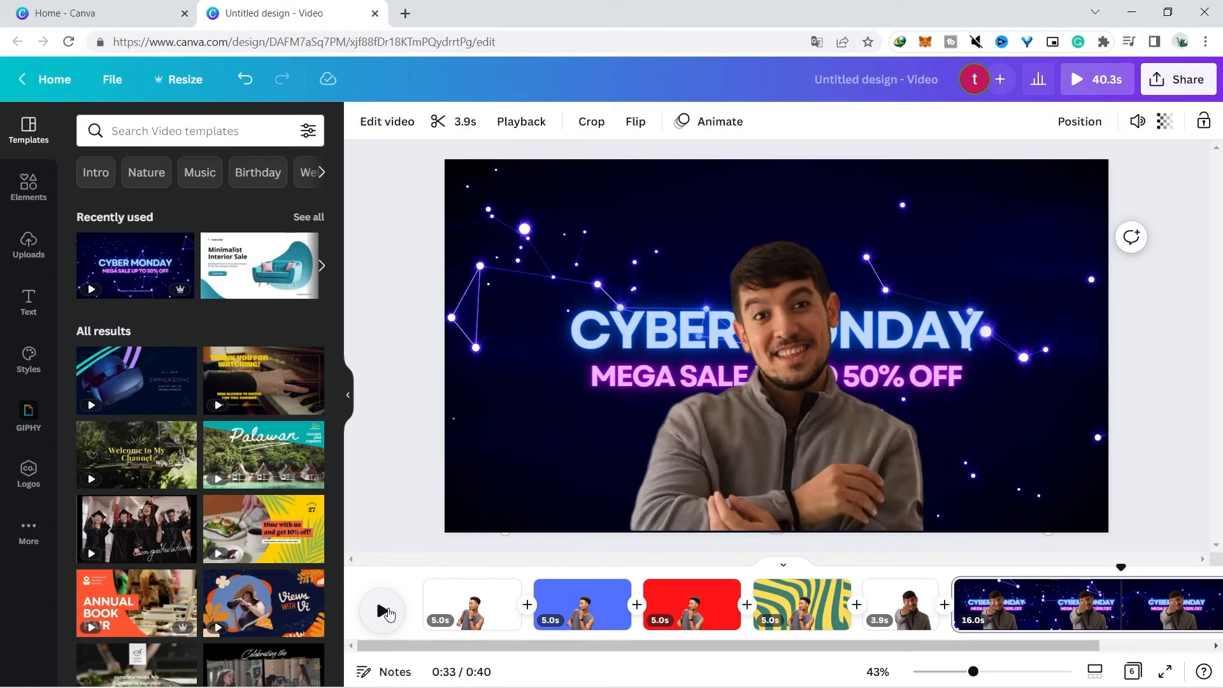
pyautogui.click(463, 129)
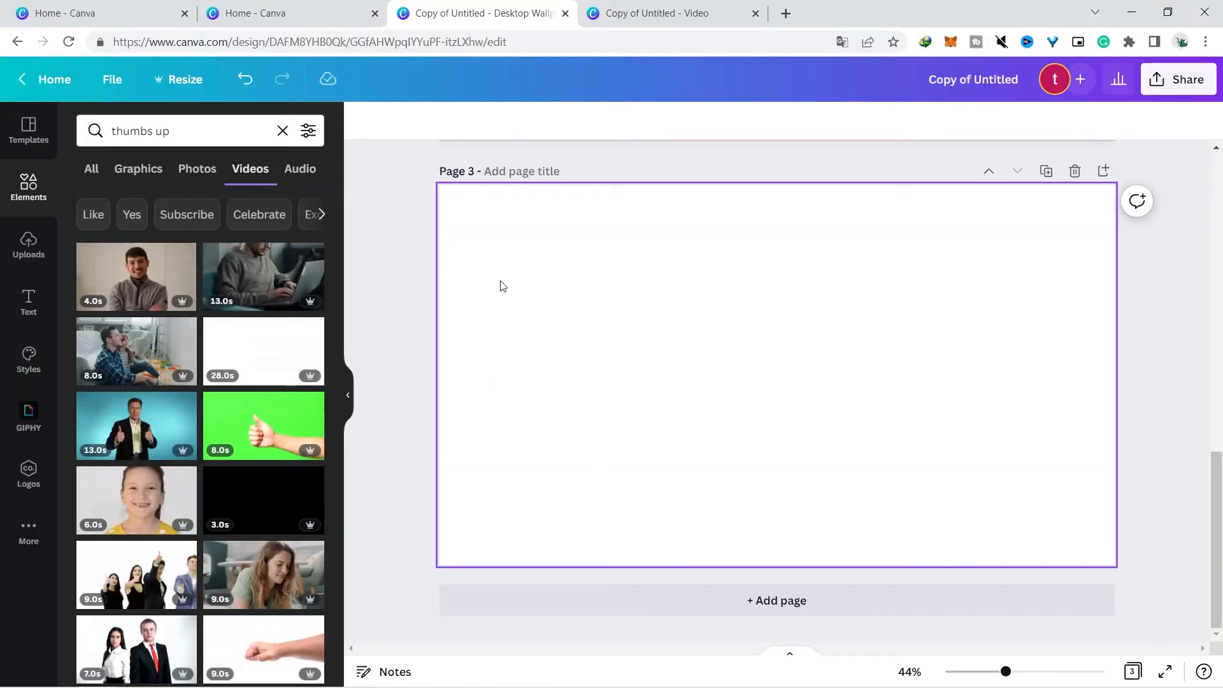
# Add the thumbs-up man clip to page 3 of the burger design, remove its background with Background Remover and play it
pyautogui.click(136, 424)
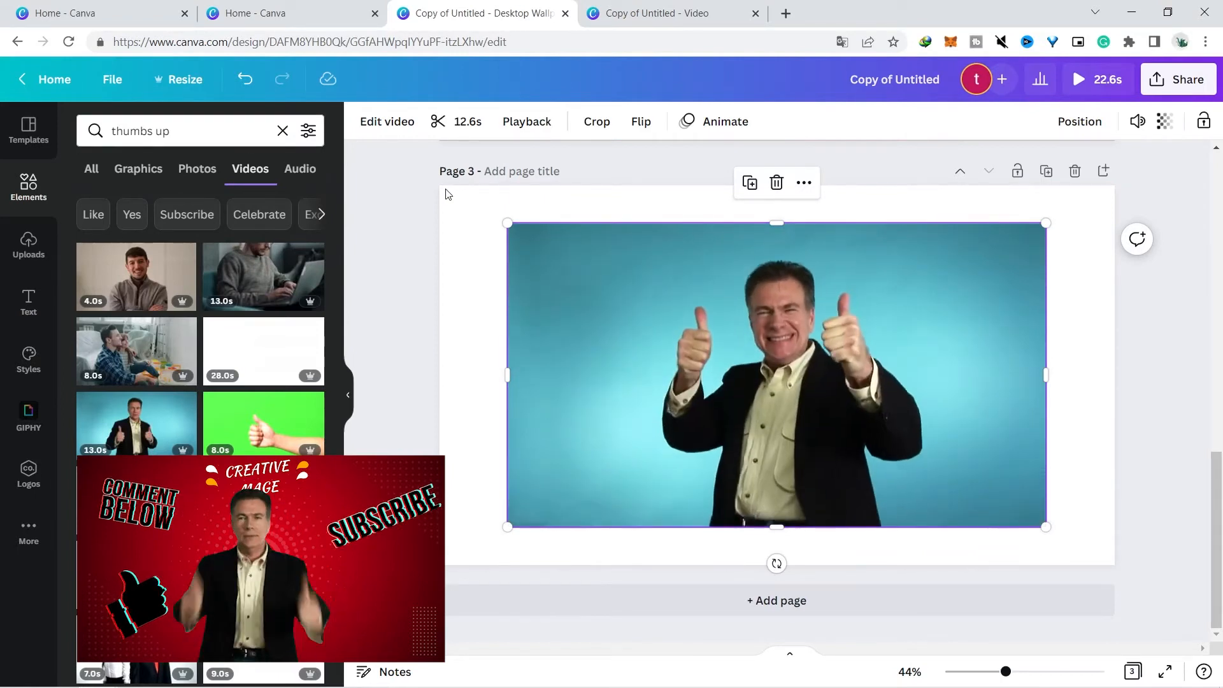
pyautogui.click(369, 125)
pyautogui.click(180, 243)
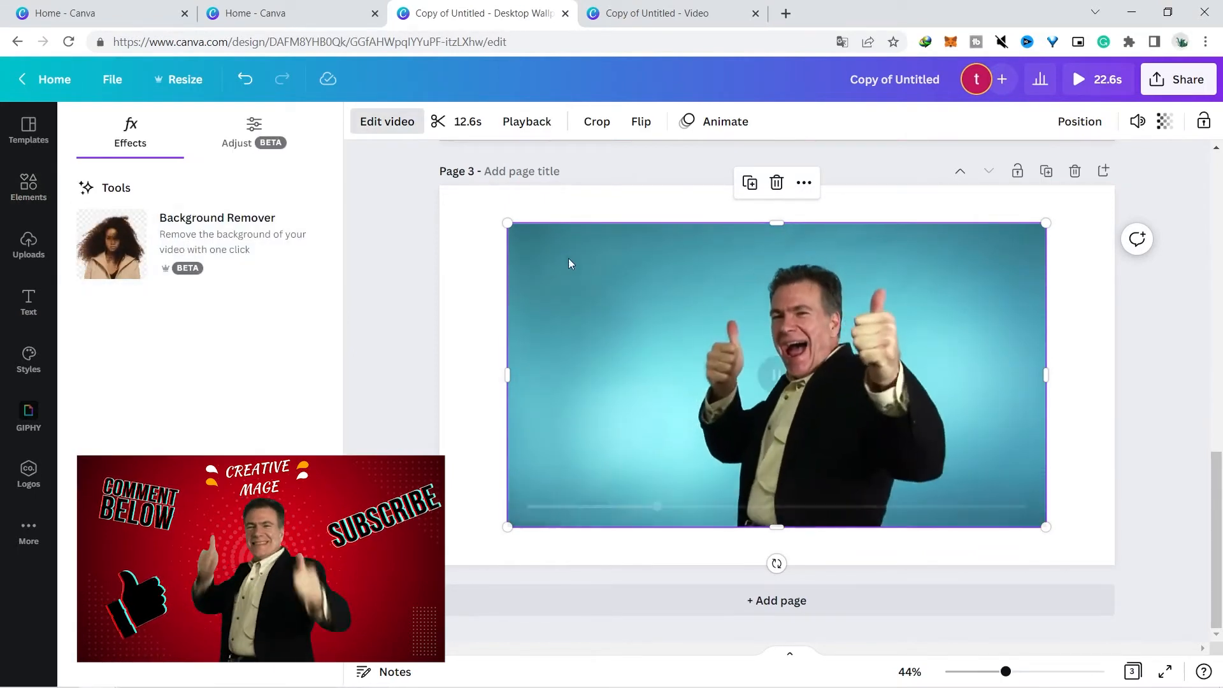
pyautogui.click(778, 377)
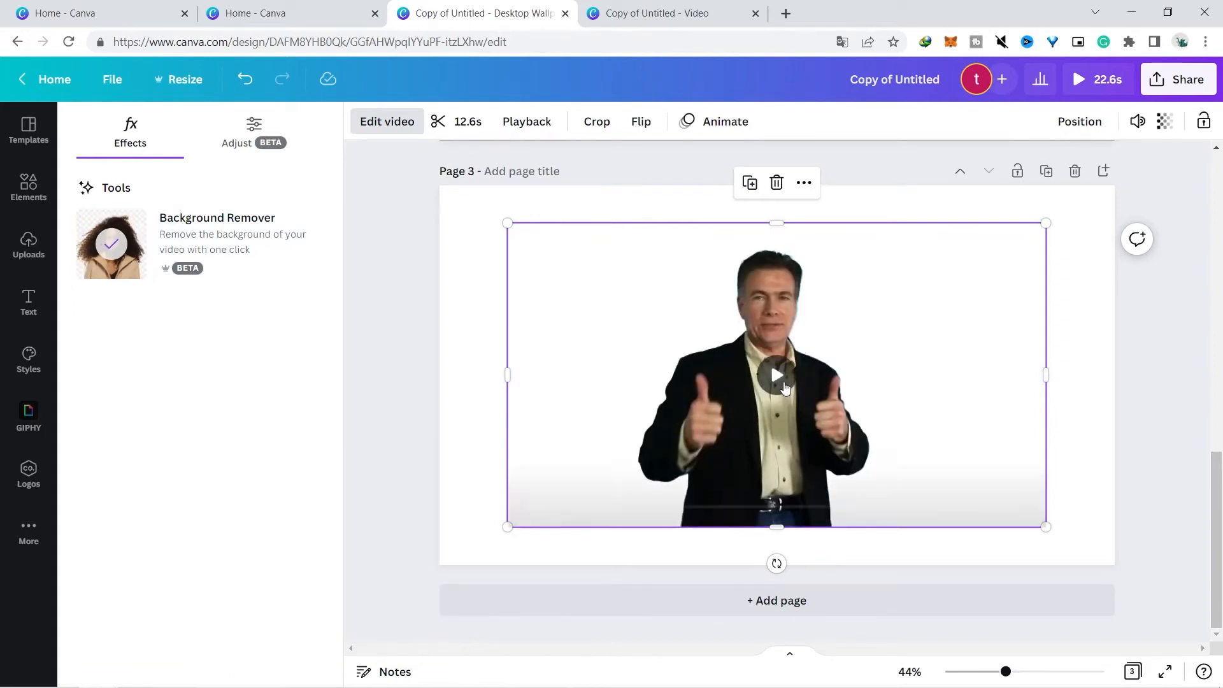
pyautogui.click(776, 377)
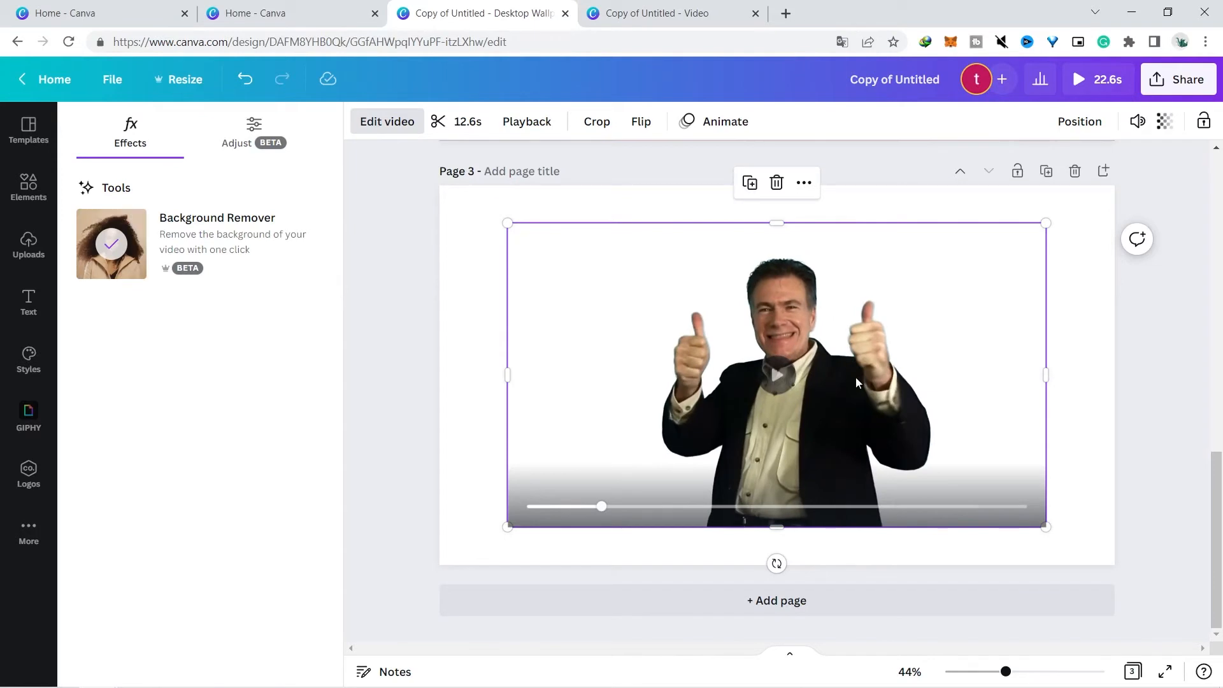
# Search the elements and templates for promotion
pyautogui.click(29, 185)
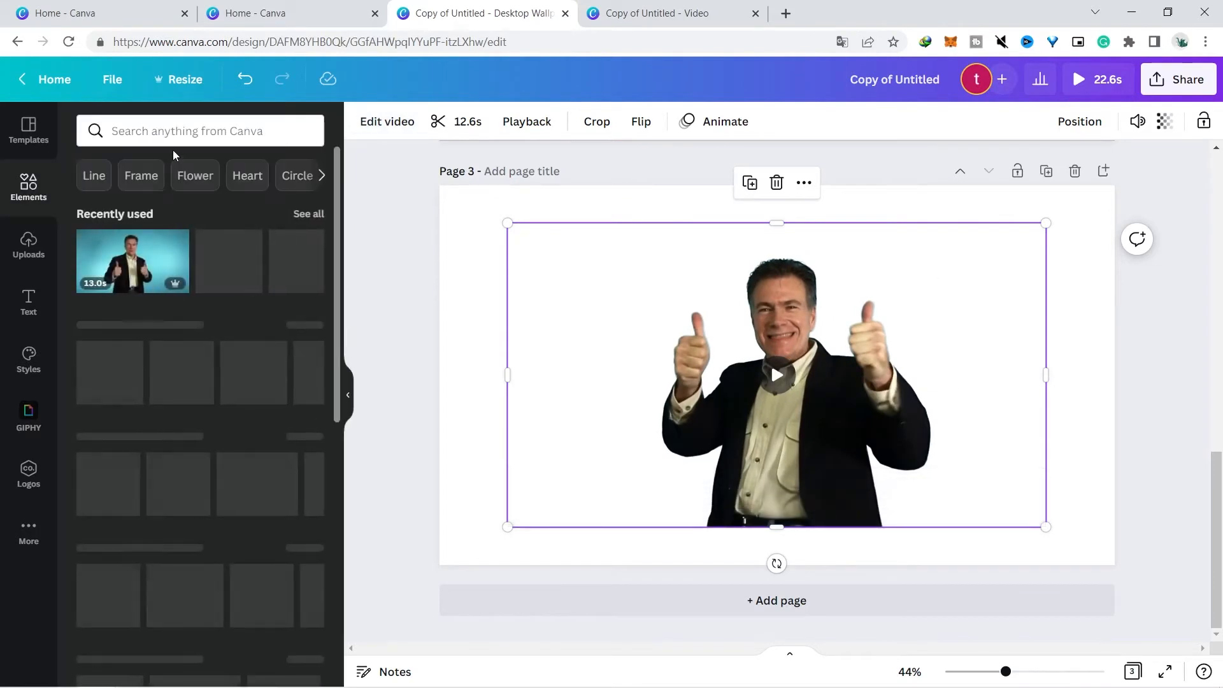
pyautogui.click(170, 131)
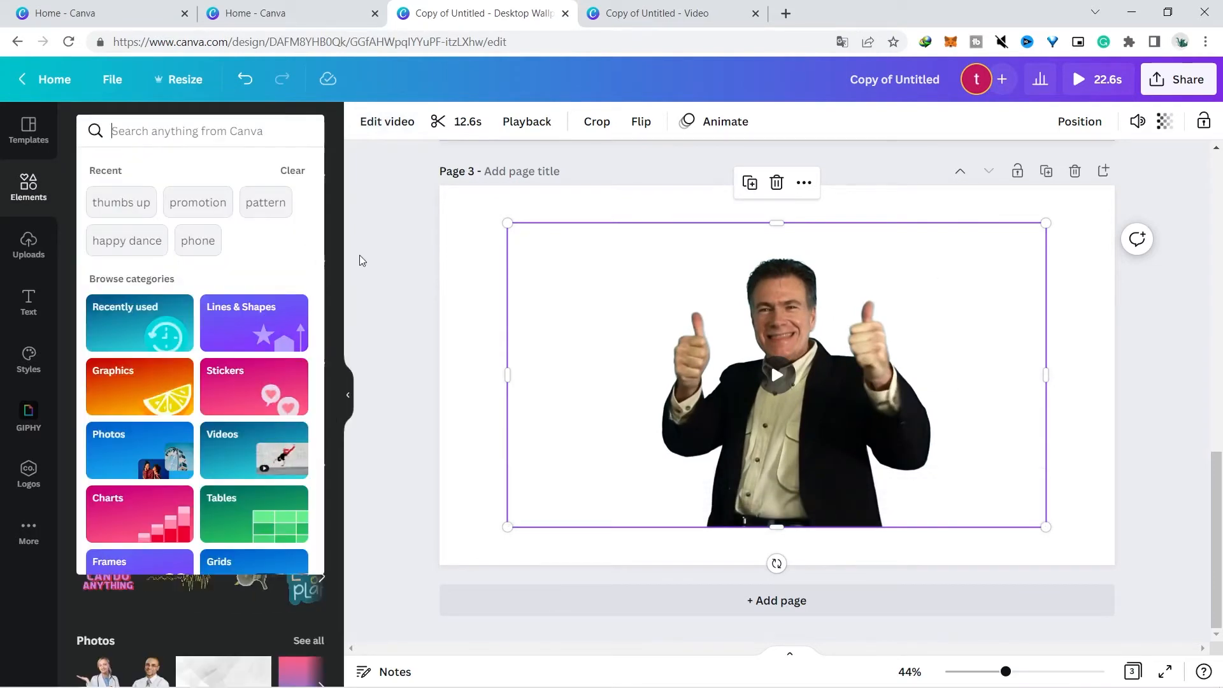
pyautogui.click(361, 260)
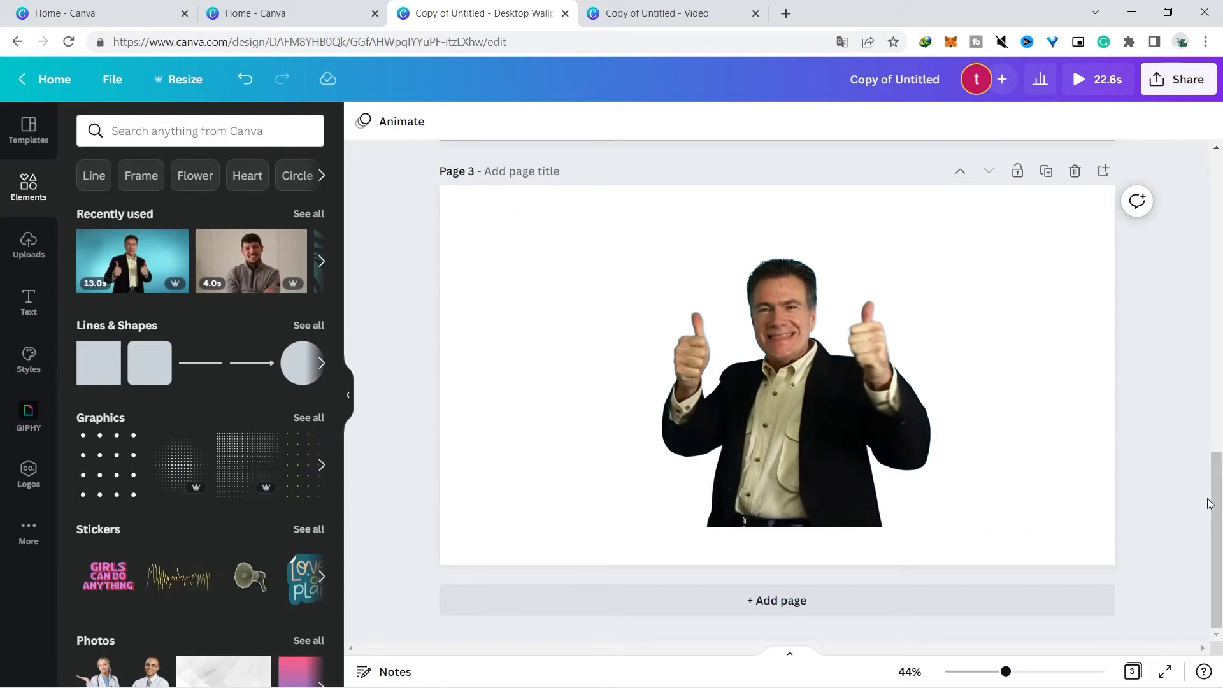
pyautogui.scroll(12, 812, 198)
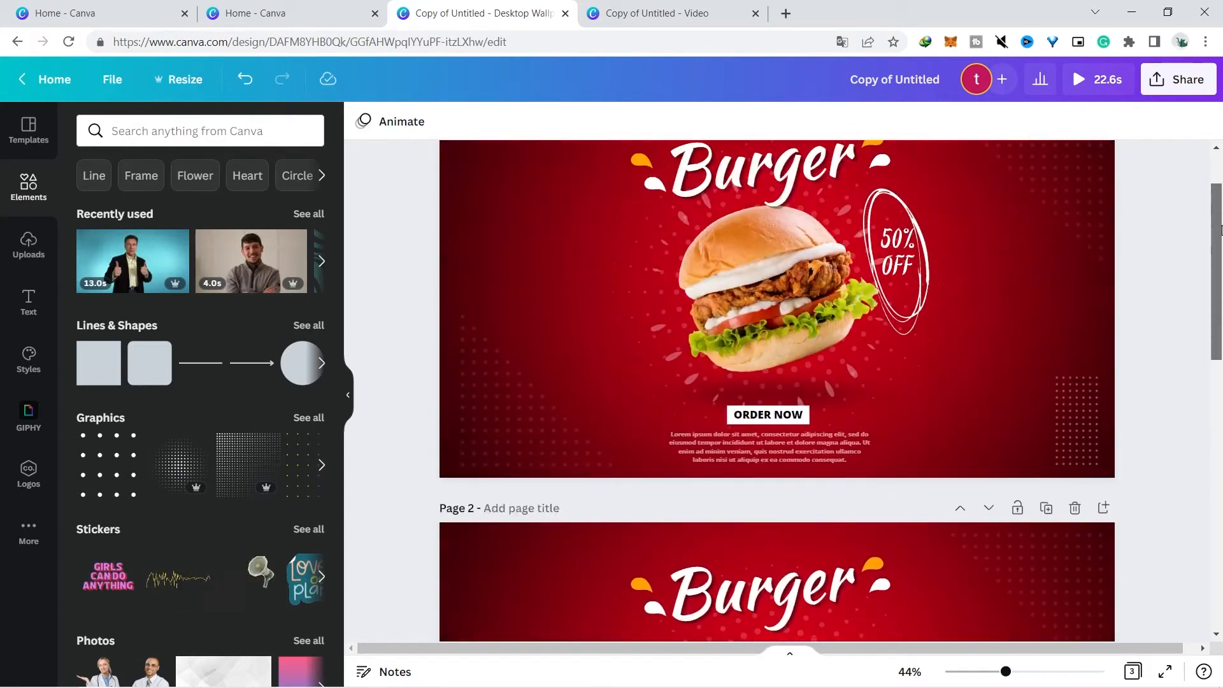
pyautogui.click(173, 128)
pyautogui.write('pro')
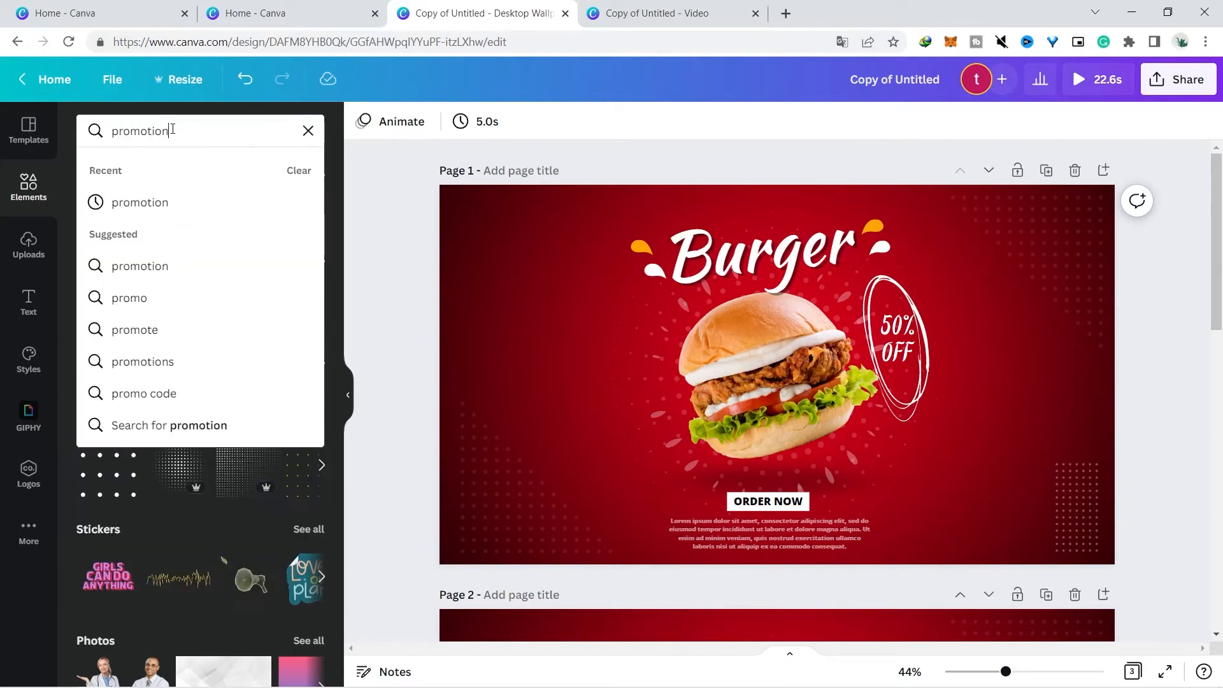
pyautogui.write('motion')
pyautogui.press('Return')
pyautogui.scroll(-3, 328, 319)
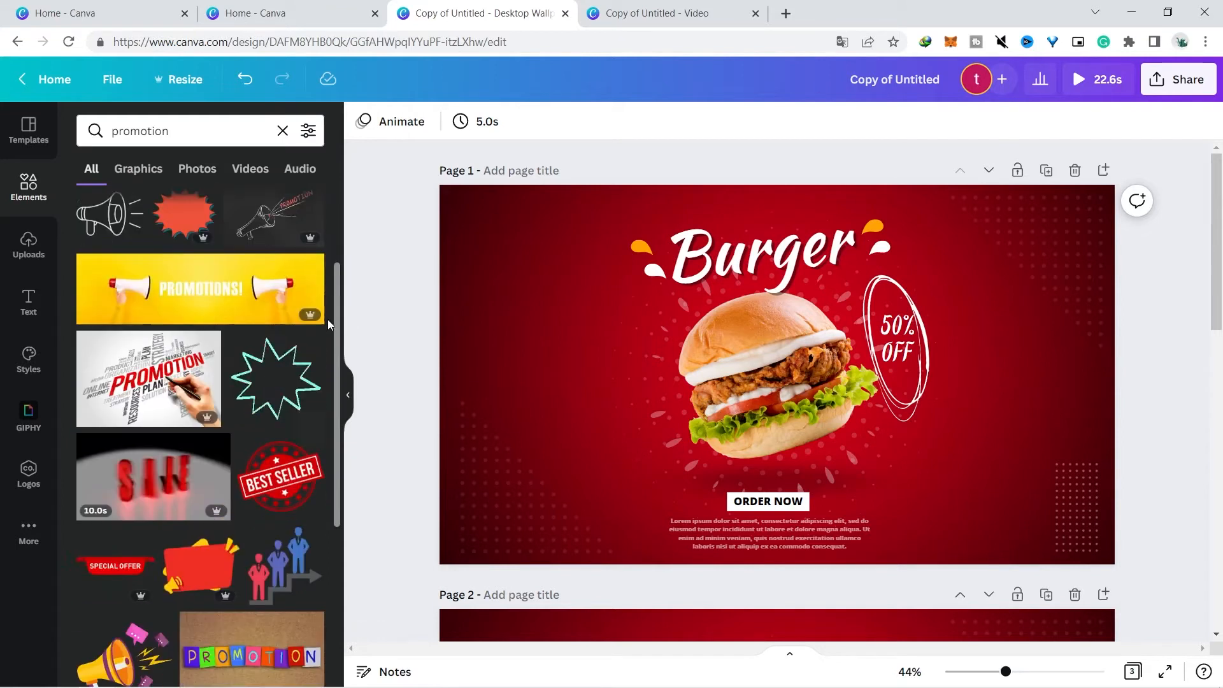
pyautogui.scroll(3, 317, 335)
pyautogui.click(9, 133)
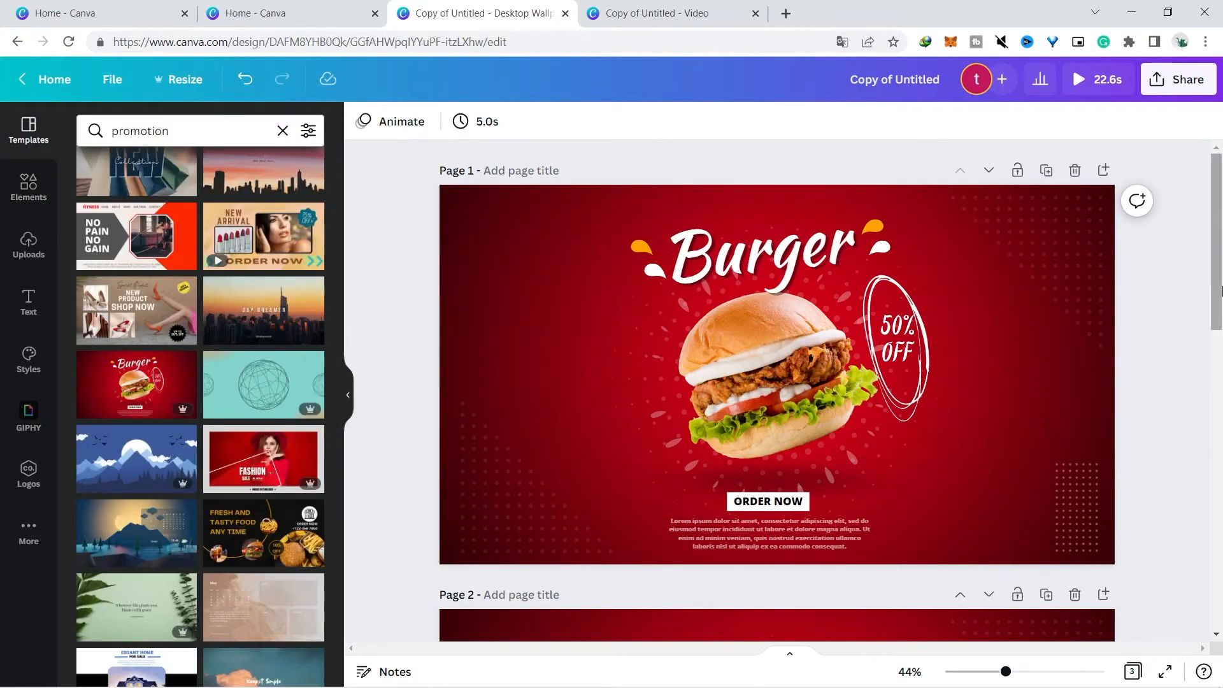
# Move the thumbs-up man clip from page 3 onto the burger background on page 2
pyautogui.scroll(-7, 801, 422)
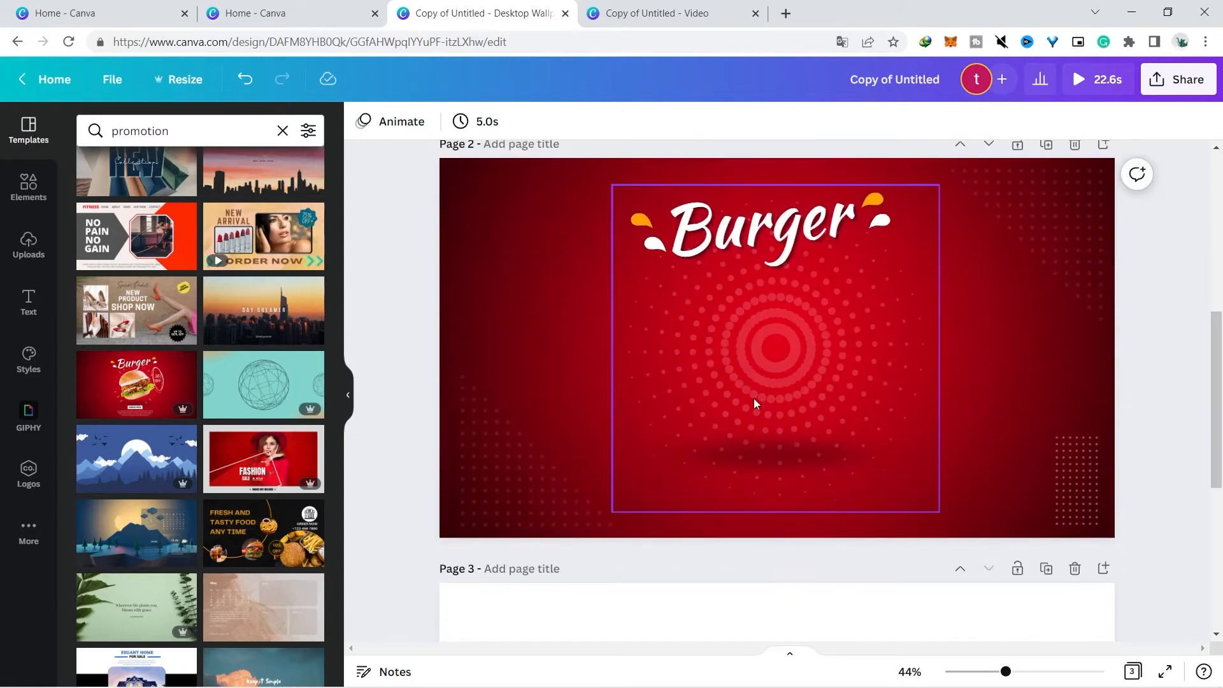
pyautogui.scroll(-5, 892, 499)
pyautogui.click(888, 502)
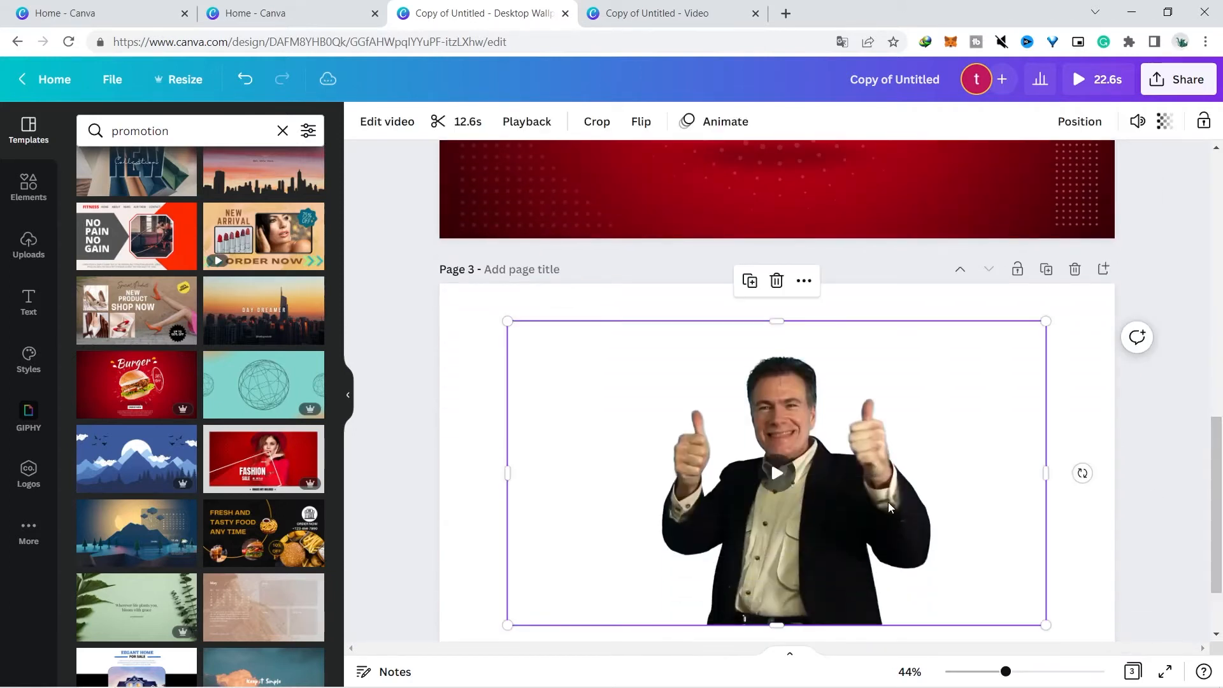
pyautogui.moveTo(888, 502); pyautogui.dragTo(914, 117)
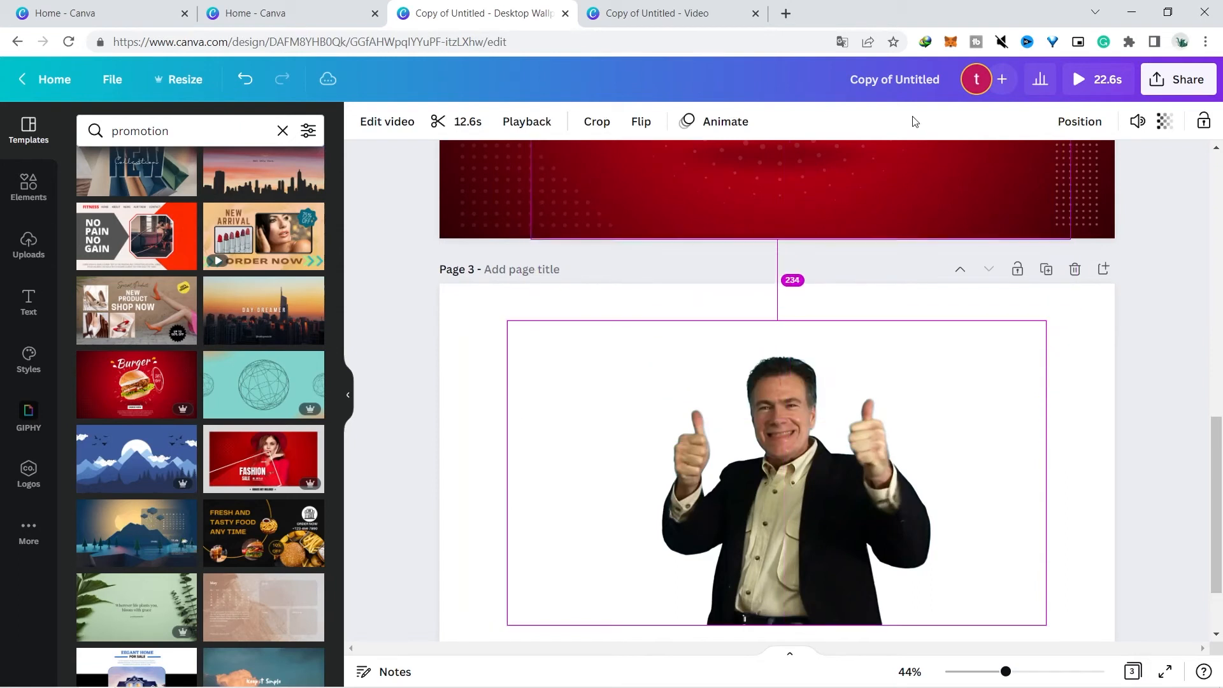
pyautogui.moveTo(1220, 542); pyautogui.dragTo(1220, 420)
pyautogui.click(1166, 425)
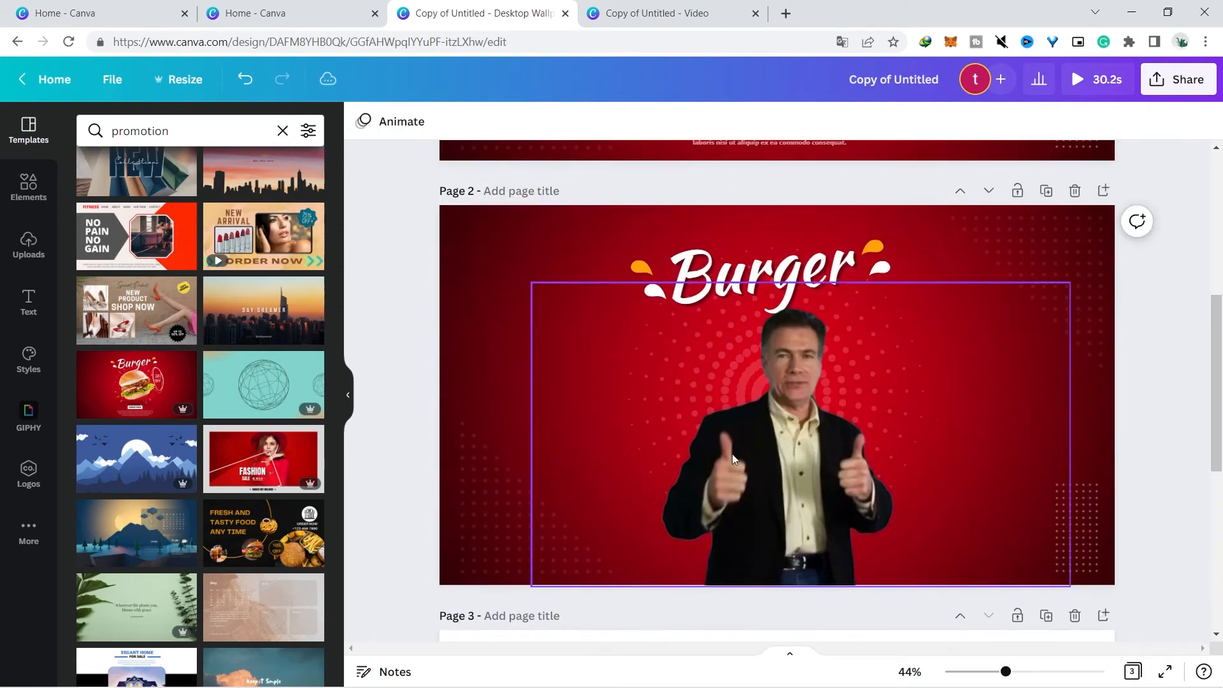
pyautogui.click(637, 13)
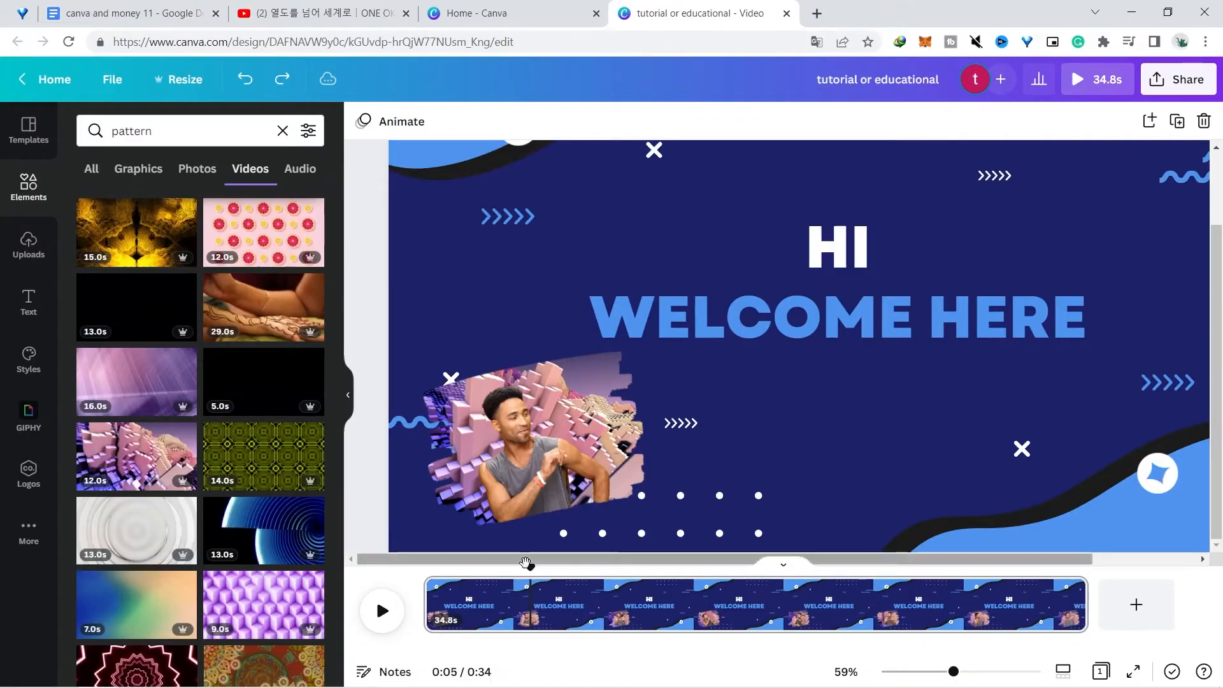
pyautogui.moveTo(526, 563); pyautogui.dragTo(424, 566)
# Play back the HI WELCOME HERE design with the man in the brush-stroke frame
pyautogui.click(381, 610)
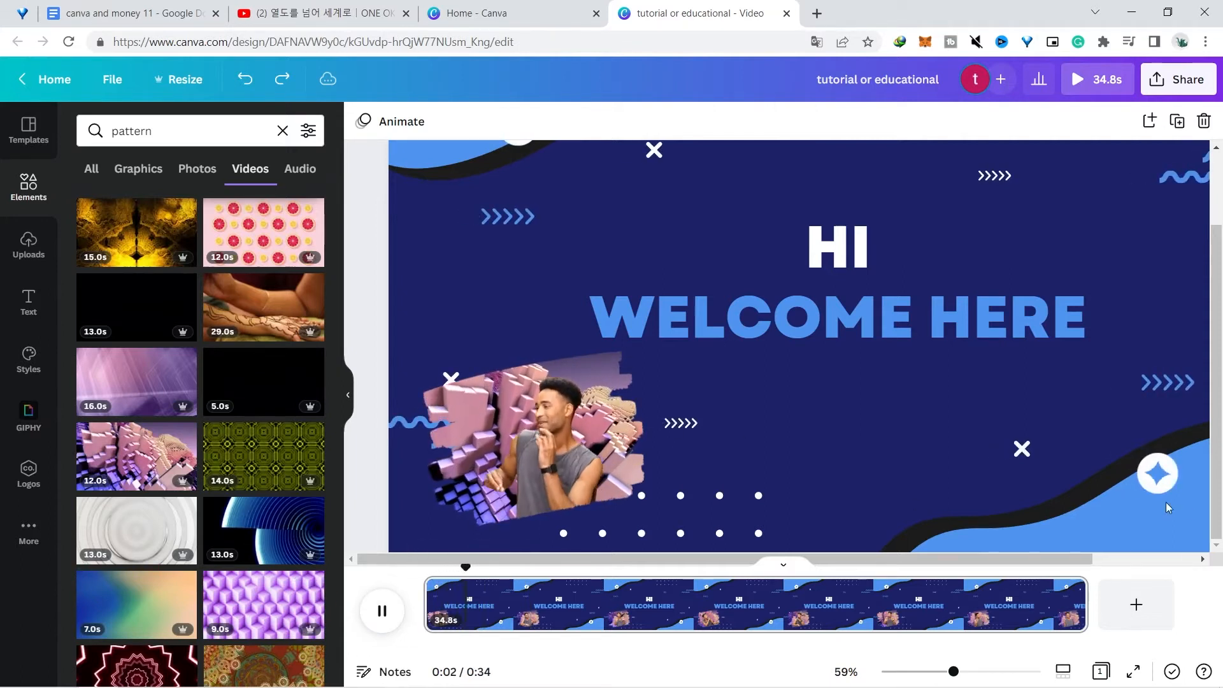
pyautogui.moveTo(939, 670); pyautogui.dragTo(945, 679)
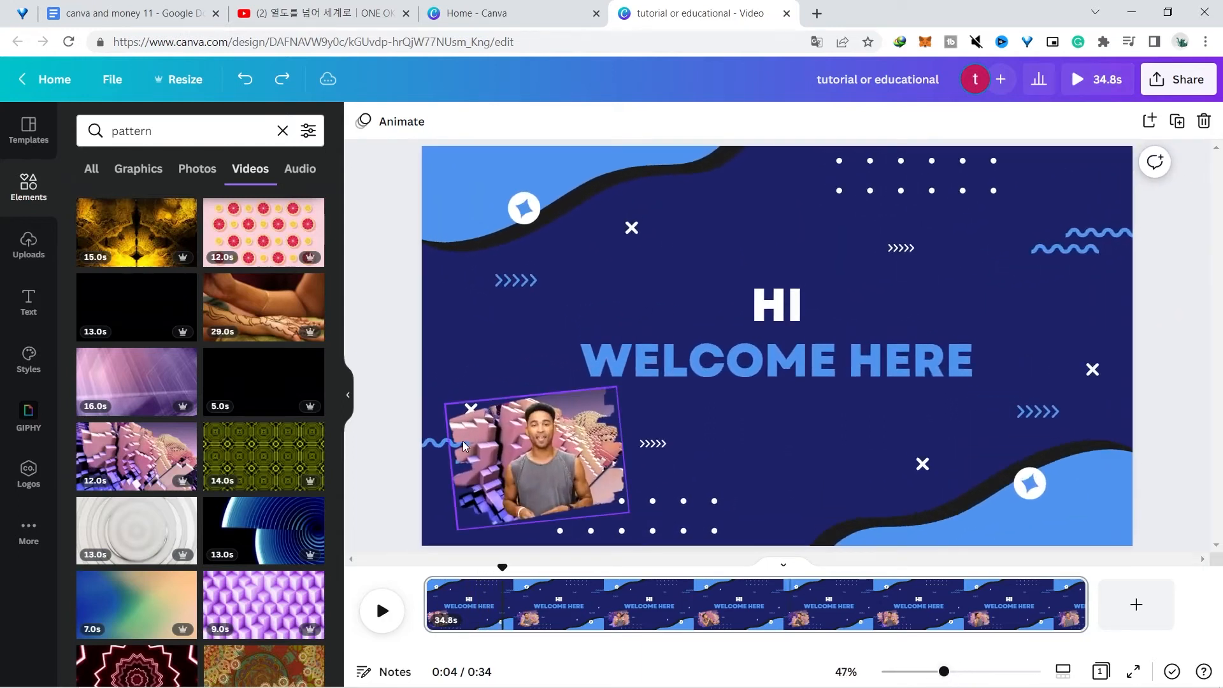
pyautogui.click(384, 611)
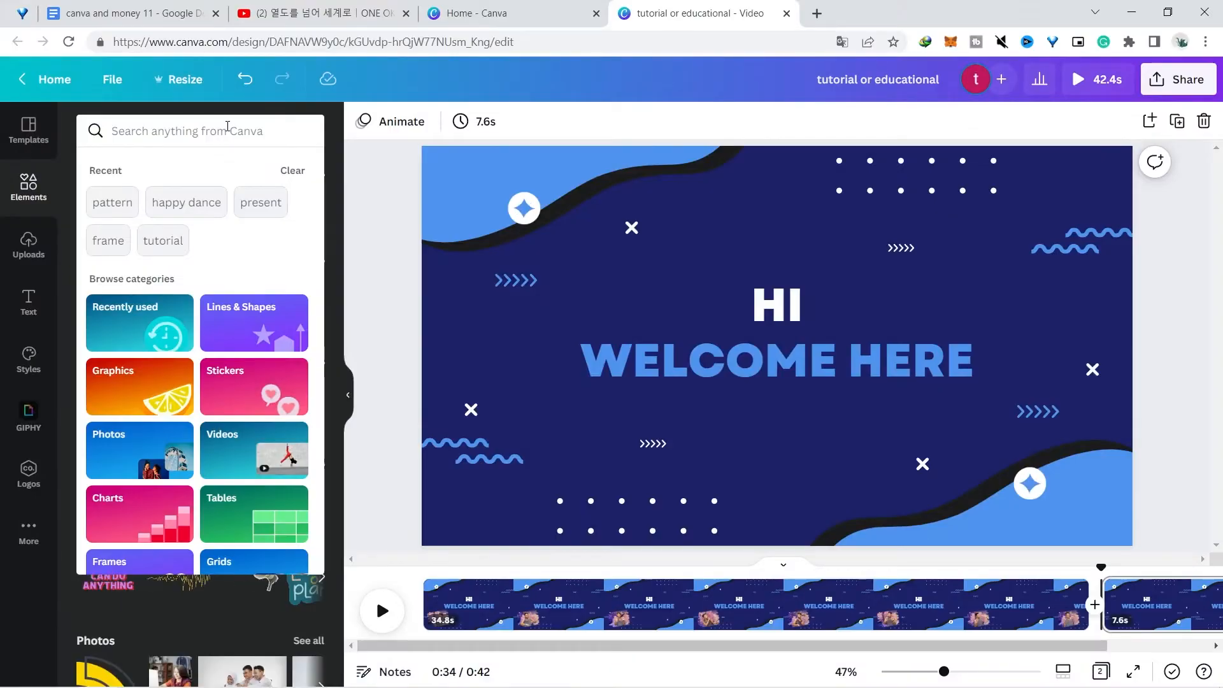
# Search the elements for frame and place a brush-stroke frame in the lower-left area of the welcome page
pyautogui.write('frame')
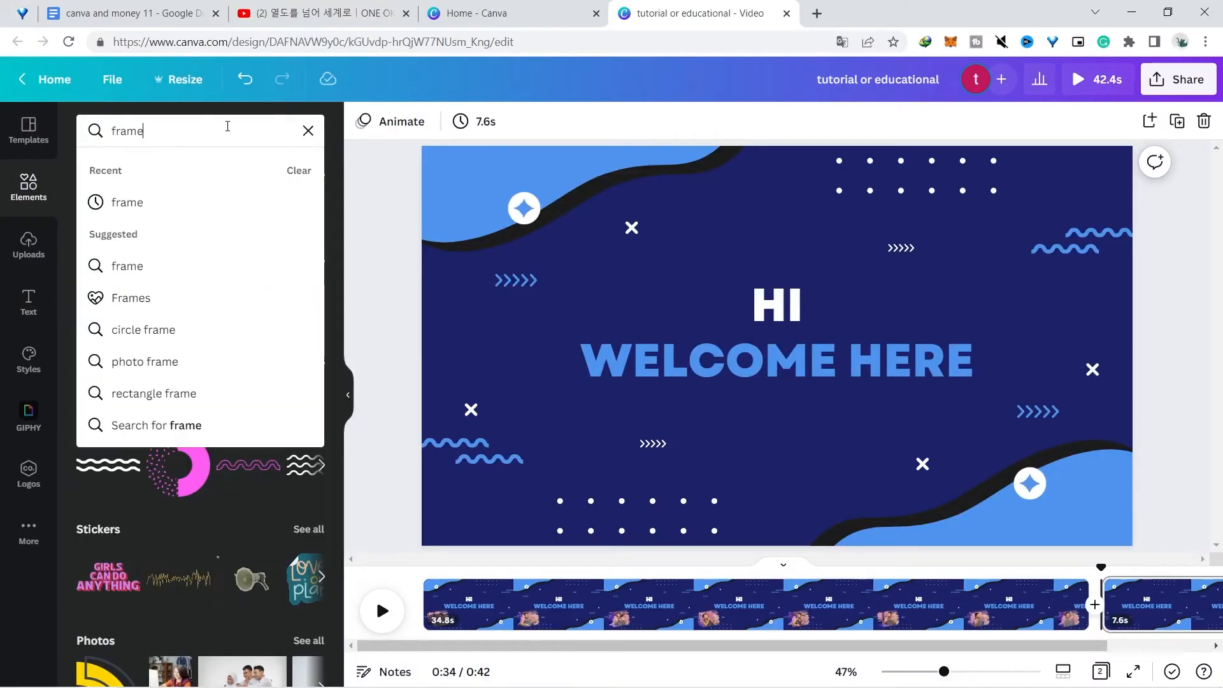
pyautogui.press('Return')
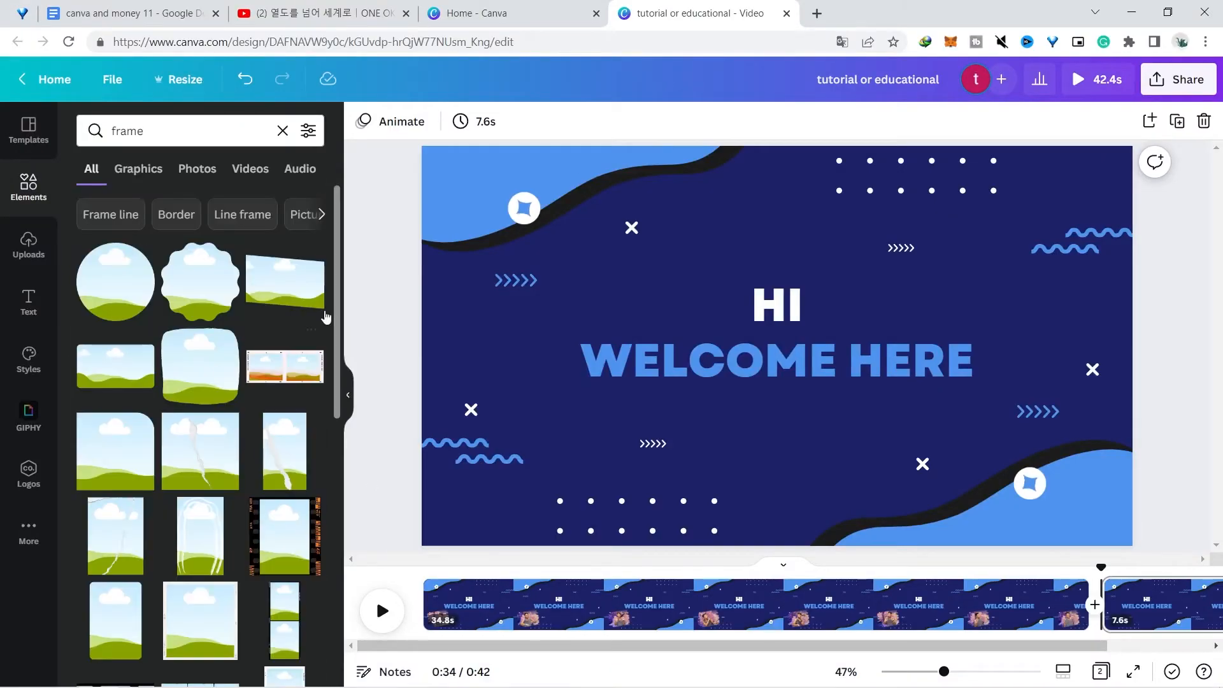
pyautogui.moveTo(337, 237); pyautogui.dragTo(357, 499)
pyautogui.click(291, 421)
pyautogui.moveTo(654, 421)
pyautogui.mouseDown()
pyautogui.moveTo(586, 493)
pyautogui.moveTo(654, 450)
pyautogui.mouseUp()
pyautogui.moveTo(709, 418)
pyautogui.mouseDown()
pyautogui.moveTo(546, 468)
pyautogui.moveTo(487, 524)
pyautogui.moveTo(453, 532)
pyautogui.moveTo(491, 505)
pyautogui.mouseUp()
pyautogui.moveTo(540, 462); pyautogui.dragTo(509, 483)
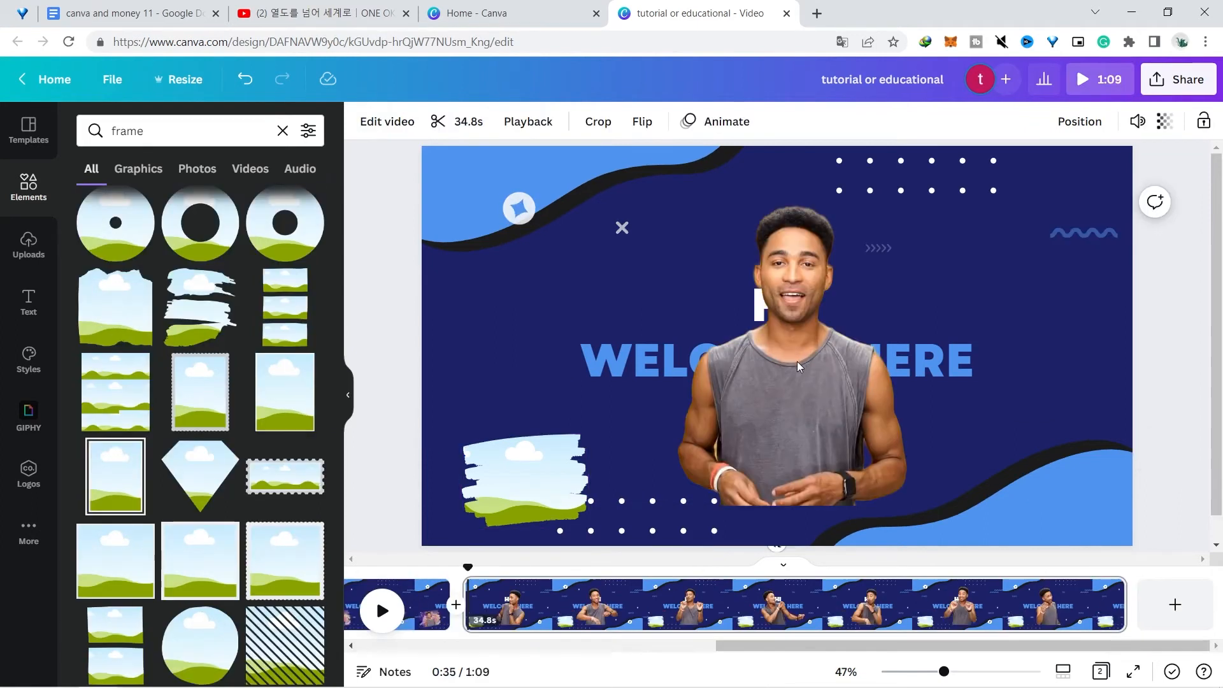
# Shrink the background-removed man clip and move it to the lower-left corner beside the frame
pyautogui.moveTo(786, 399)
pyautogui.mouseDown()
pyautogui.moveTo(567, 454)
pyautogui.moveTo(572, 442)
pyautogui.mouseUp()
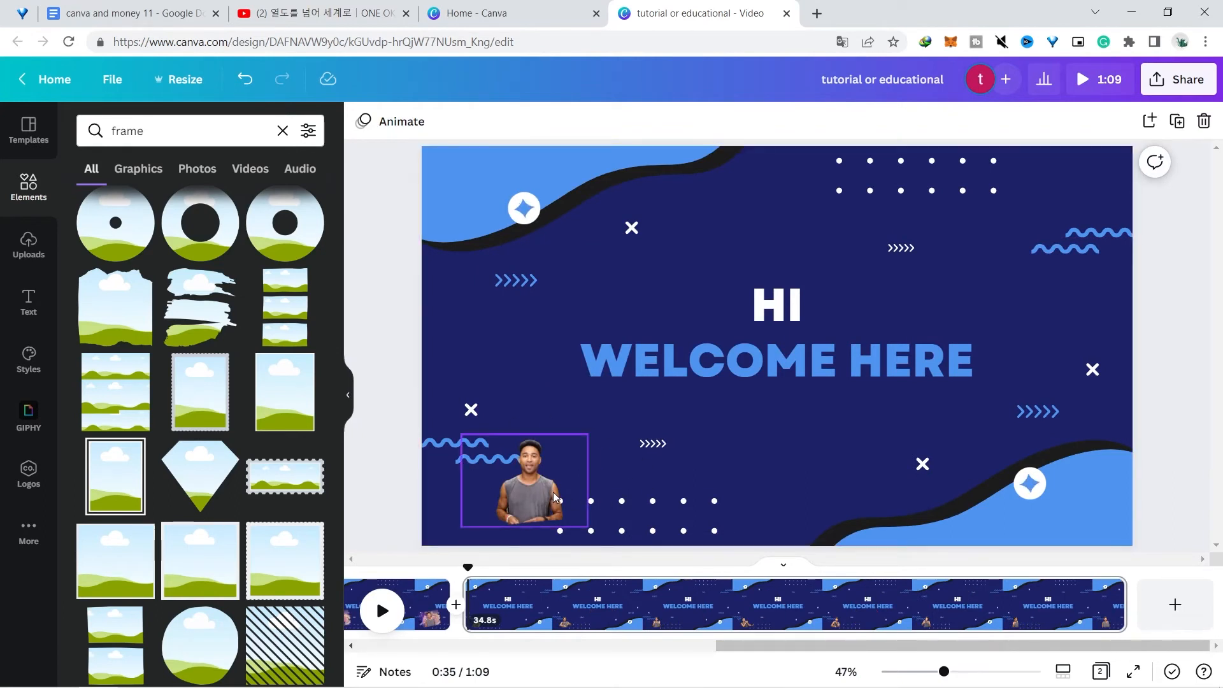
pyautogui.hotkey('ctrl', 'z')
pyautogui.moveTo(506, 491); pyautogui.dragTo(489, 448)
pyautogui.moveTo(490, 498); pyautogui.dragTo(473, 380)
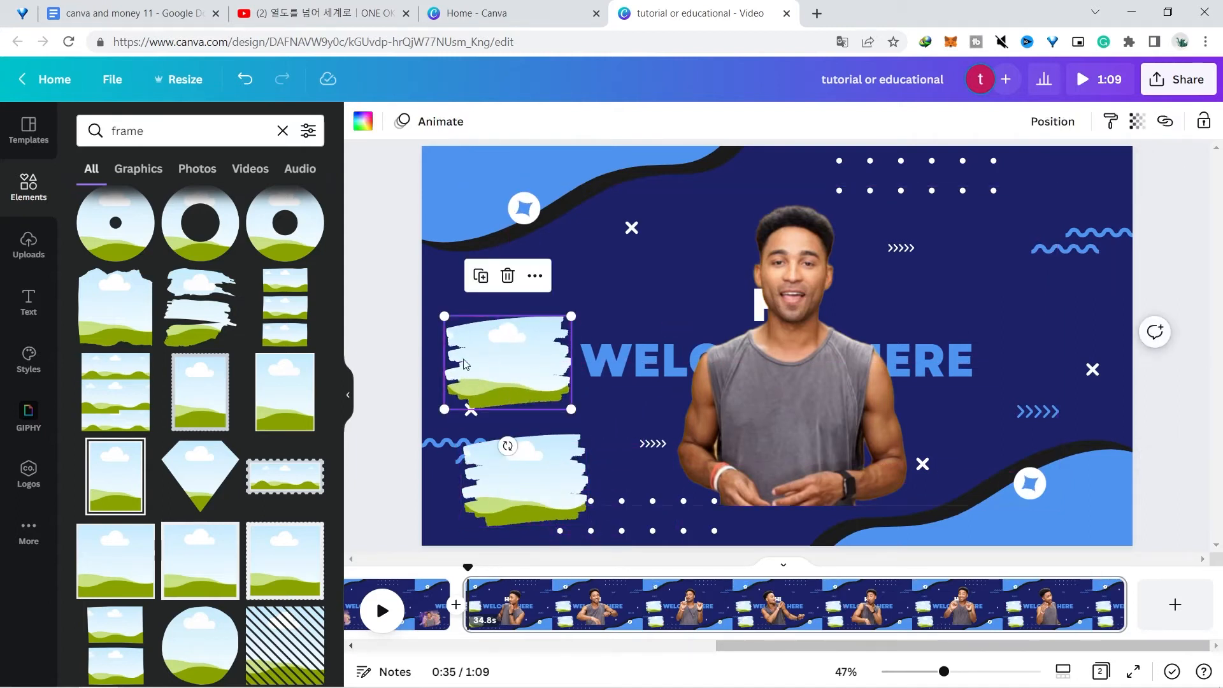
pyautogui.moveTo(793, 375)
pyautogui.mouseDown()
pyautogui.moveTo(668, 398)
pyautogui.moveTo(555, 449)
pyautogui.mouseUp()
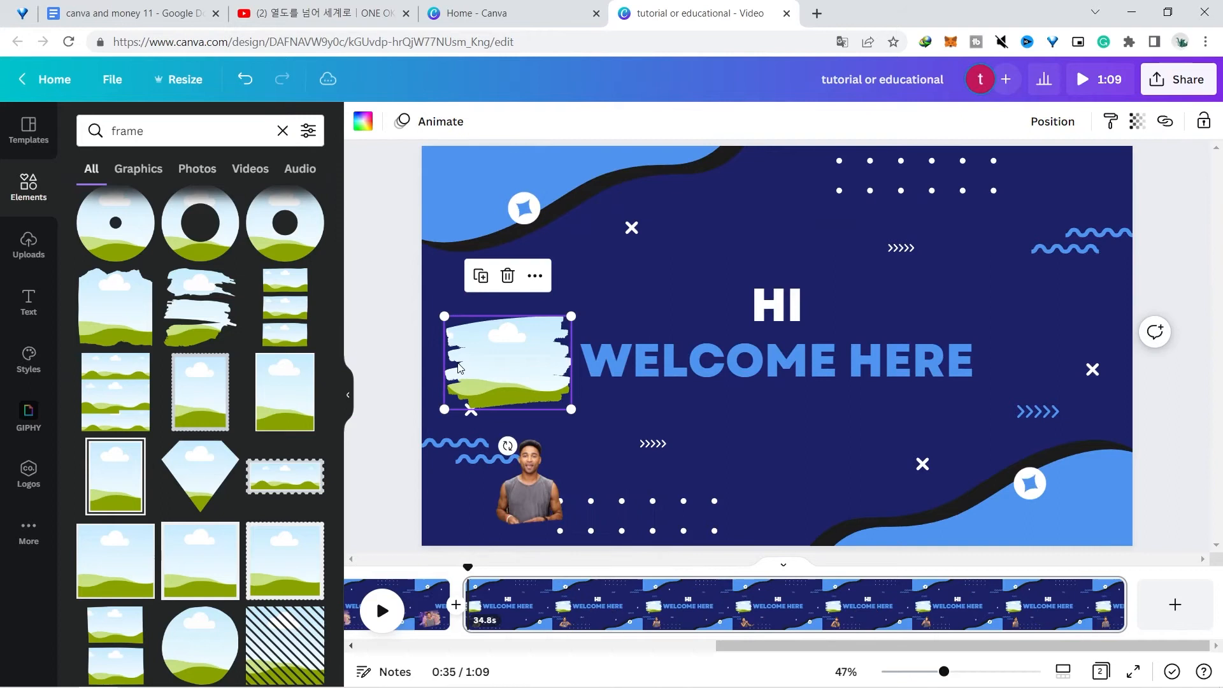
# Search photos for office and drop an office photo into the brush-stroke frame behind the man
pyautogui.click(141, 132)
pyautogui.hotkey('ctrl', 'a')
pyautogui.write('office')
pyautogui.press('Return')
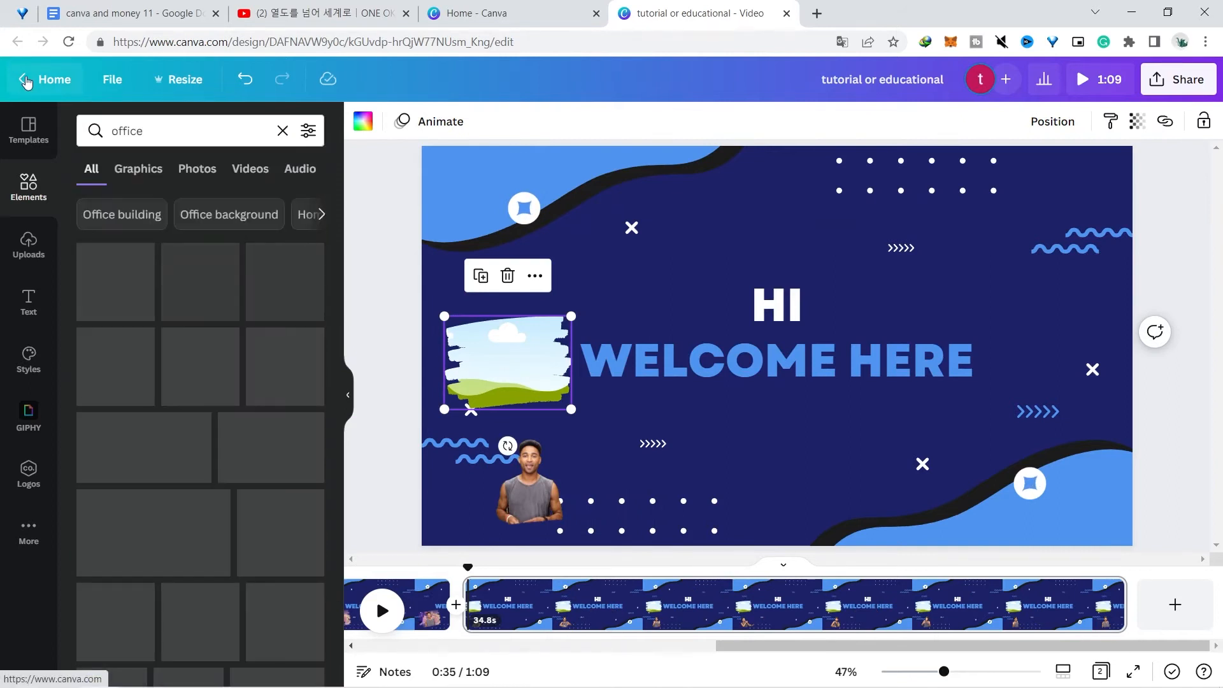
pyautogui.click(197, 168)
pyautogui.moveTo(144, 279)
pyautogui.mouseDown()
pyautogui.moveTo(463, 342)
pyautogui.moveTo(520, 468)
pyautogui.mouseUp()
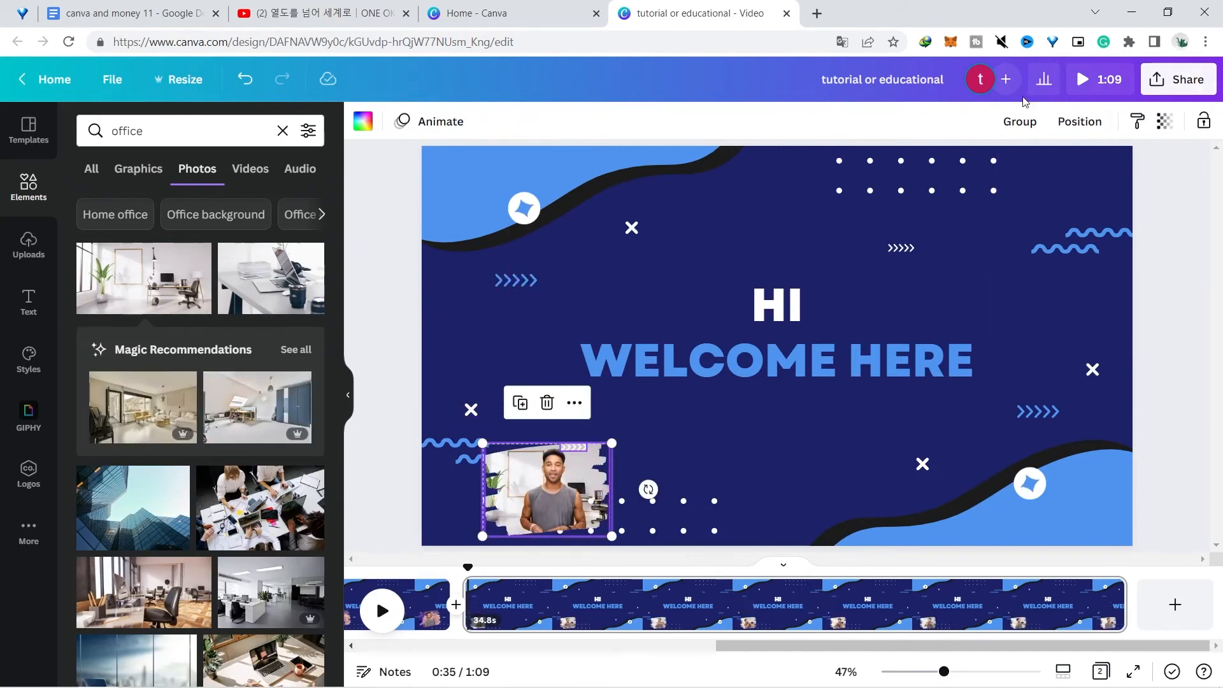
# Group the framed office photo with the man clip and nudge the group slightly right
pyautogui.click(1020, 122)
pyautogui.moveTo(588, 460); pyautogui.dragTo(629, 451)
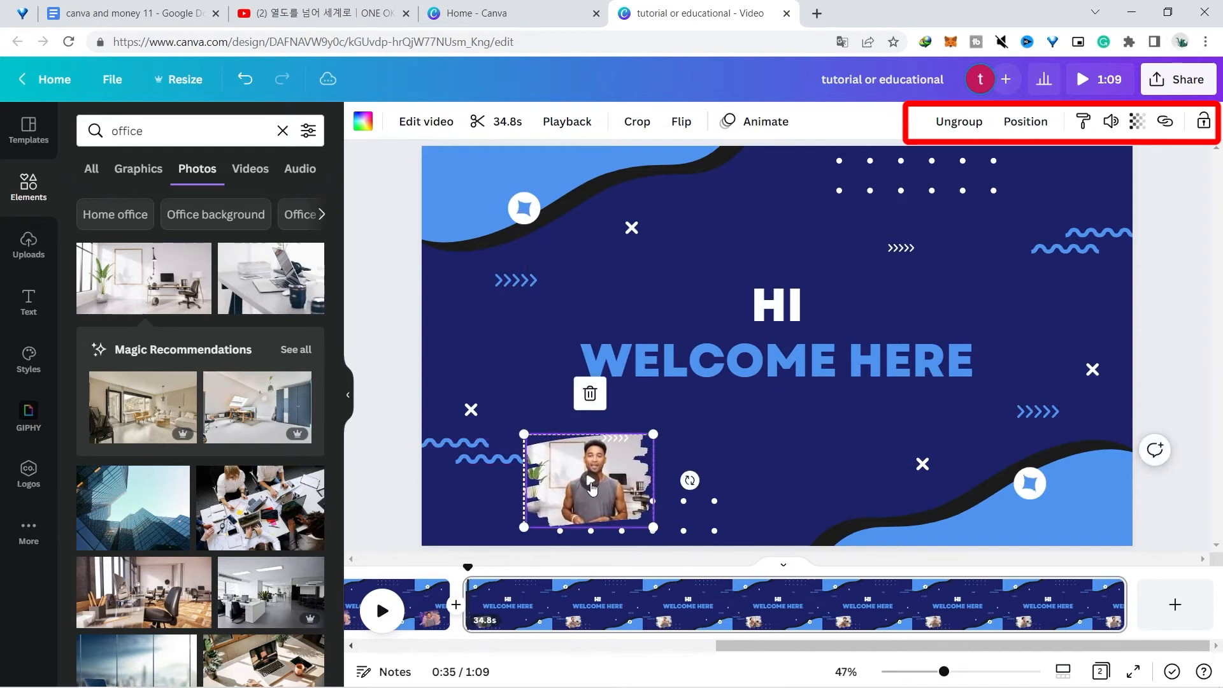
pyautogui.click(383, 612)
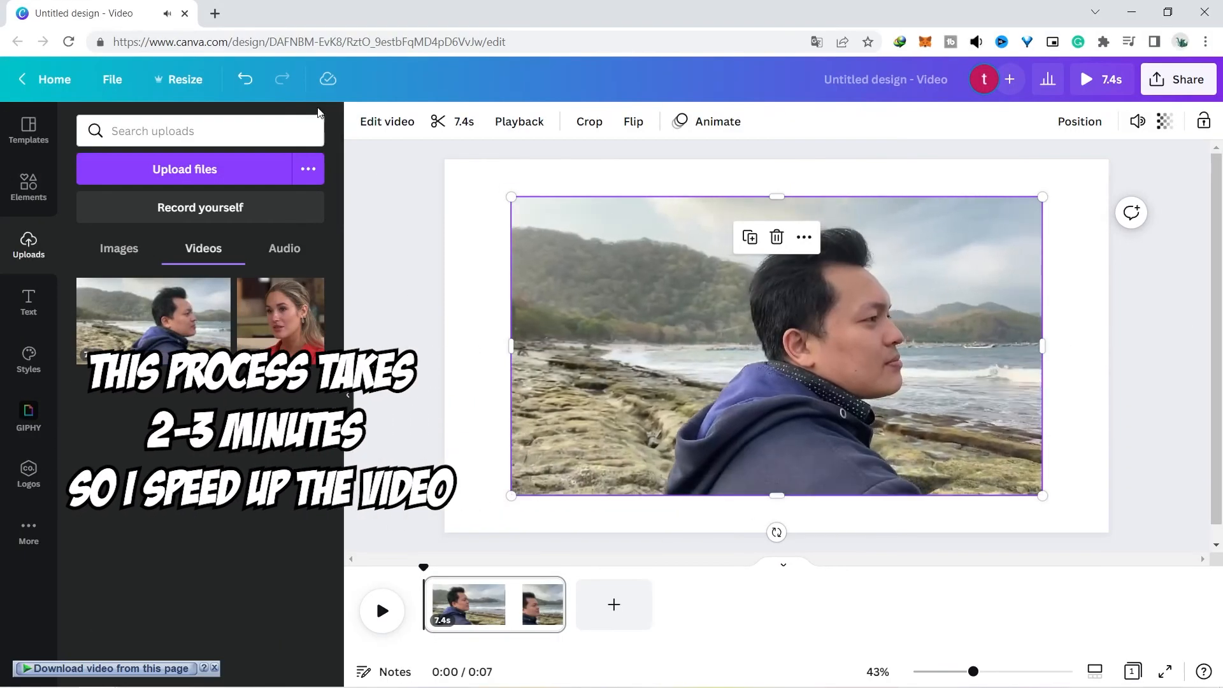
# Remove the background of the seaside man clip with Background Remover and play it back
pyautogui.click(385, 121)
pyautogui.click(252, 249)
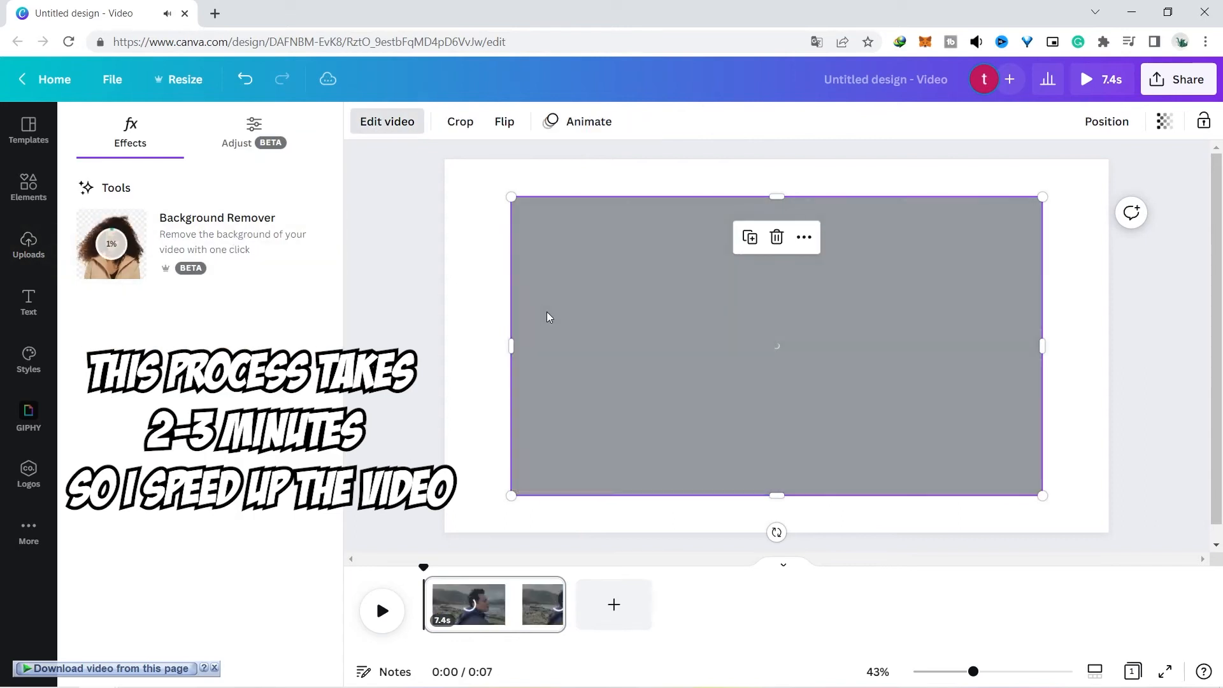
pyautogui.click(788, 349)
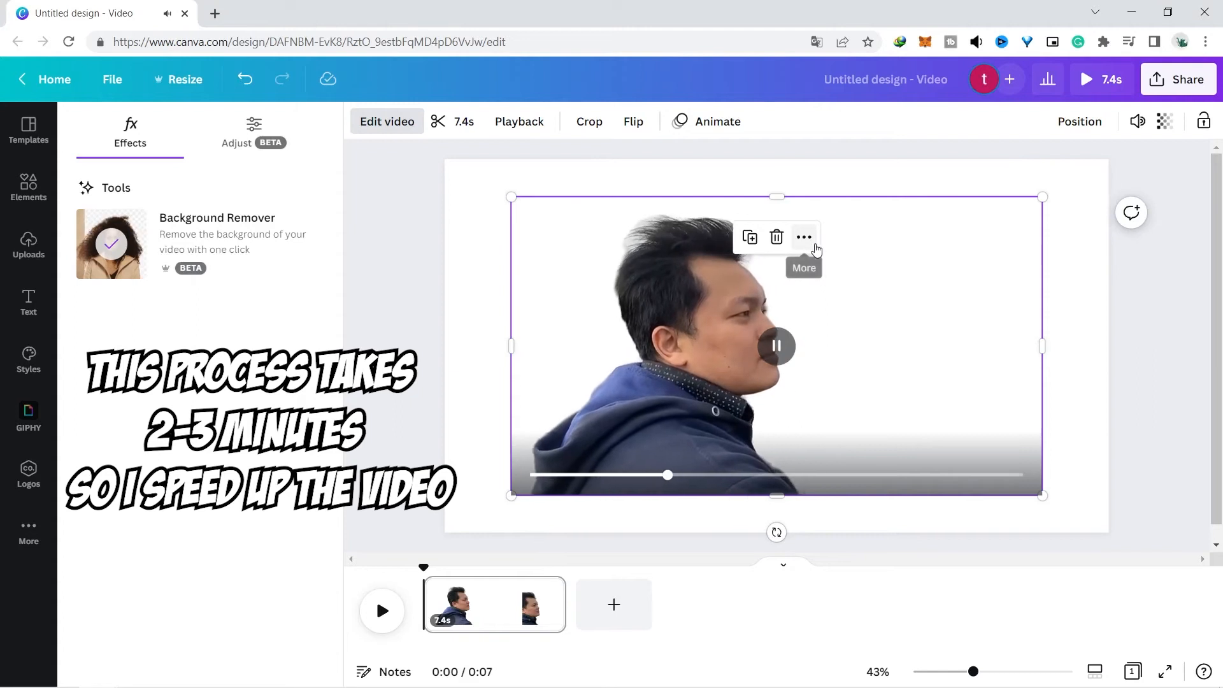
pyautogui.click(814, 245)
pyautogui.click(1083, 284)
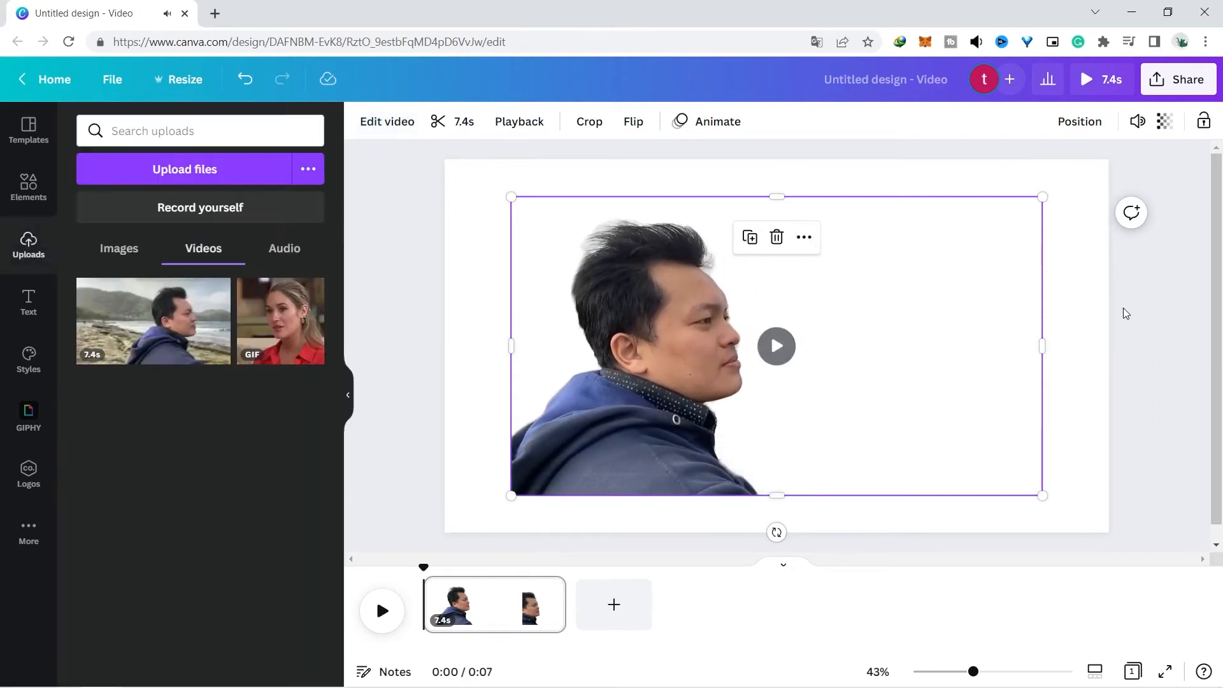
pyautogui.click(381, 613)
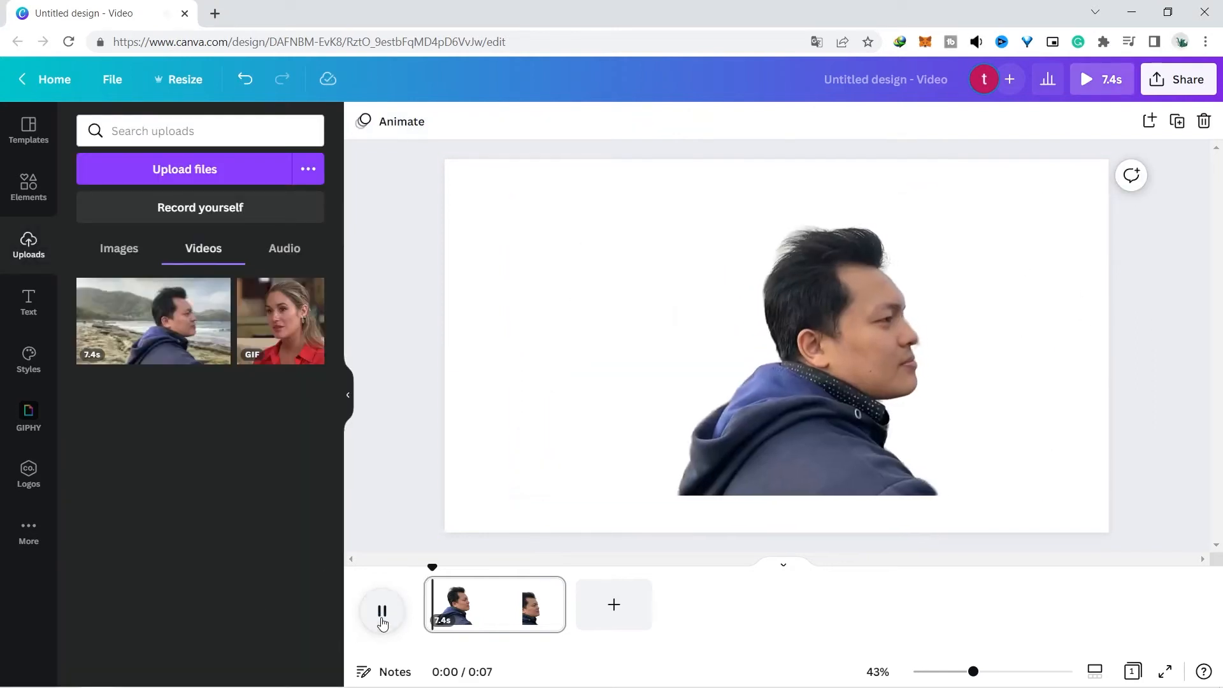